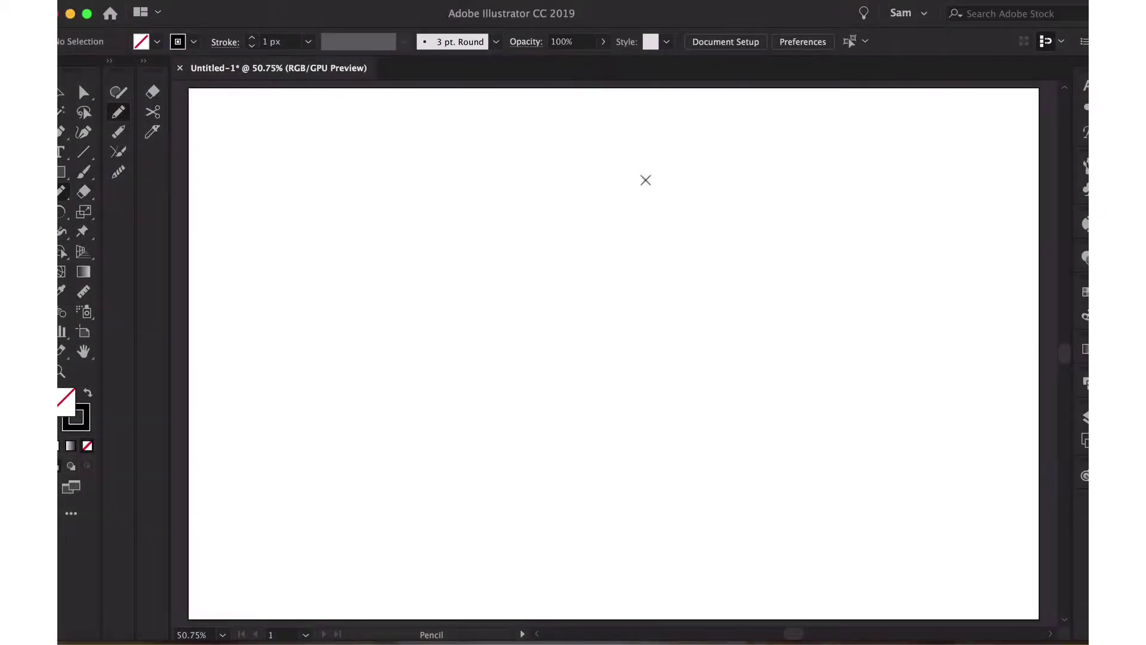
Finish the donut's outer outline with the Pencil tool, then deselect it.
mouse_move(416, 363)
mouse_down()
mouse_move(696, 324)
mouse_move(690, 375)
mouse_up()
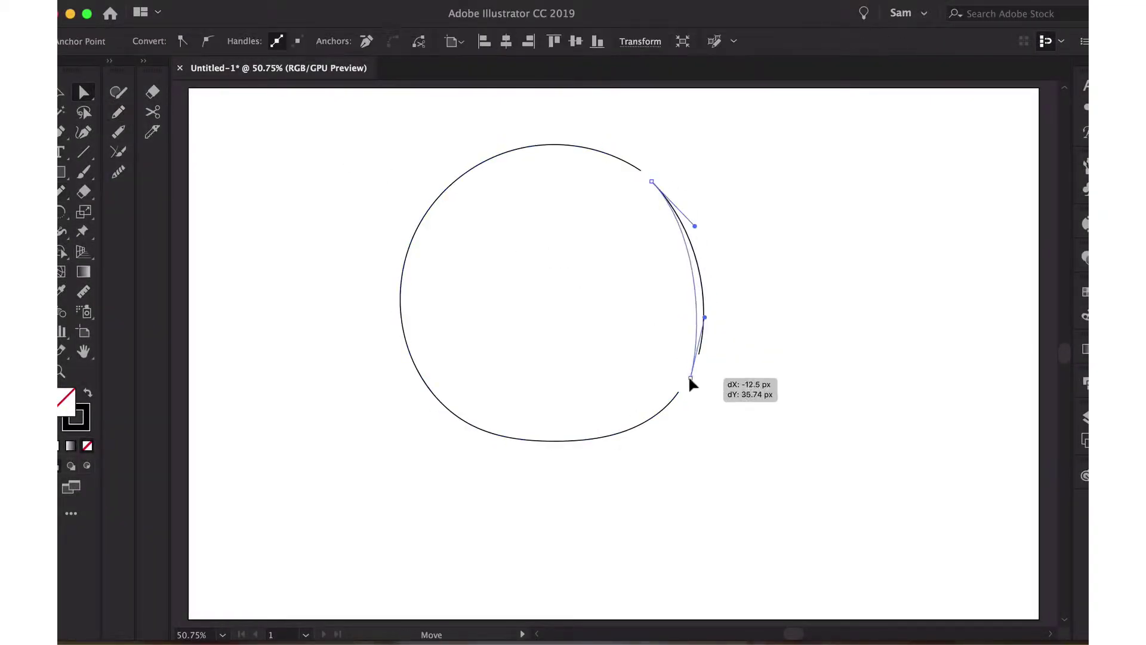
click(229, 173)
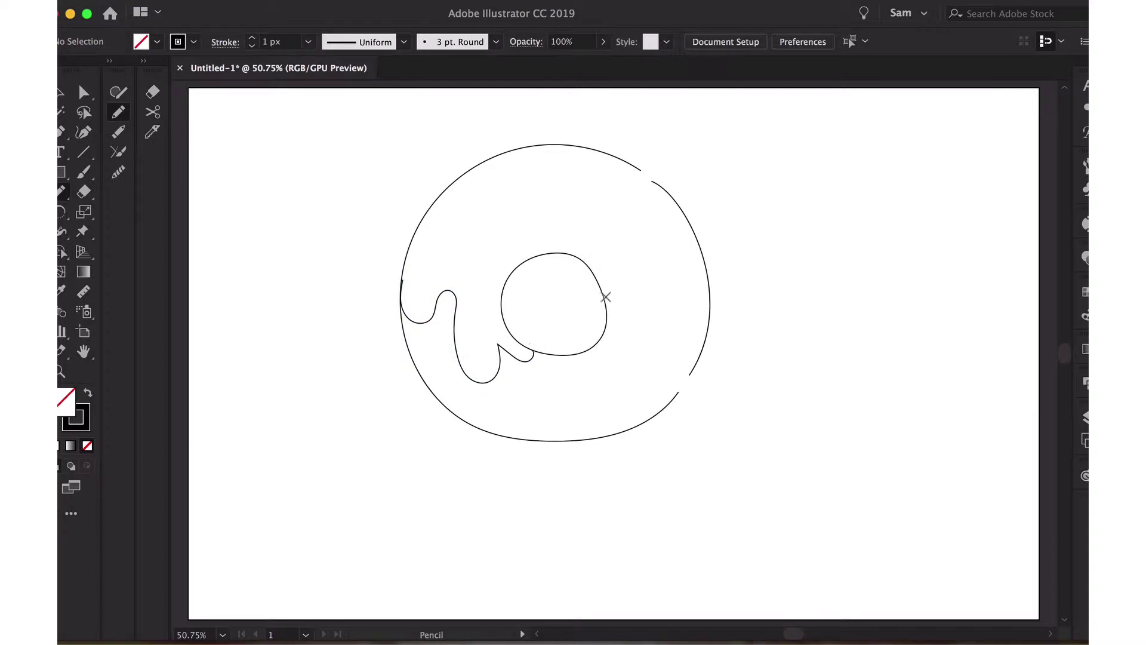
Select the inner donut-hole path with Direct Selection and smooth its outline.
click(84, 92)
scroll(538, 351, up, 5)
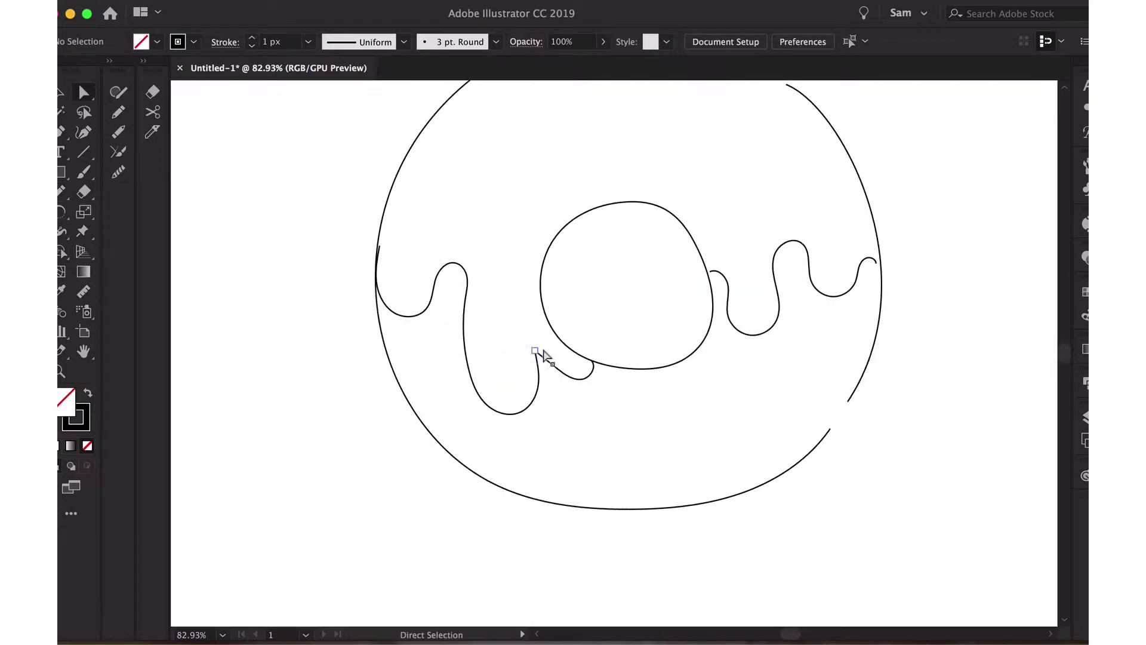
click(537, 358)
click(579, 409)
scroll(579, 410, down, 3)
scroll(706, 253, down, 2)
click(607, 334)
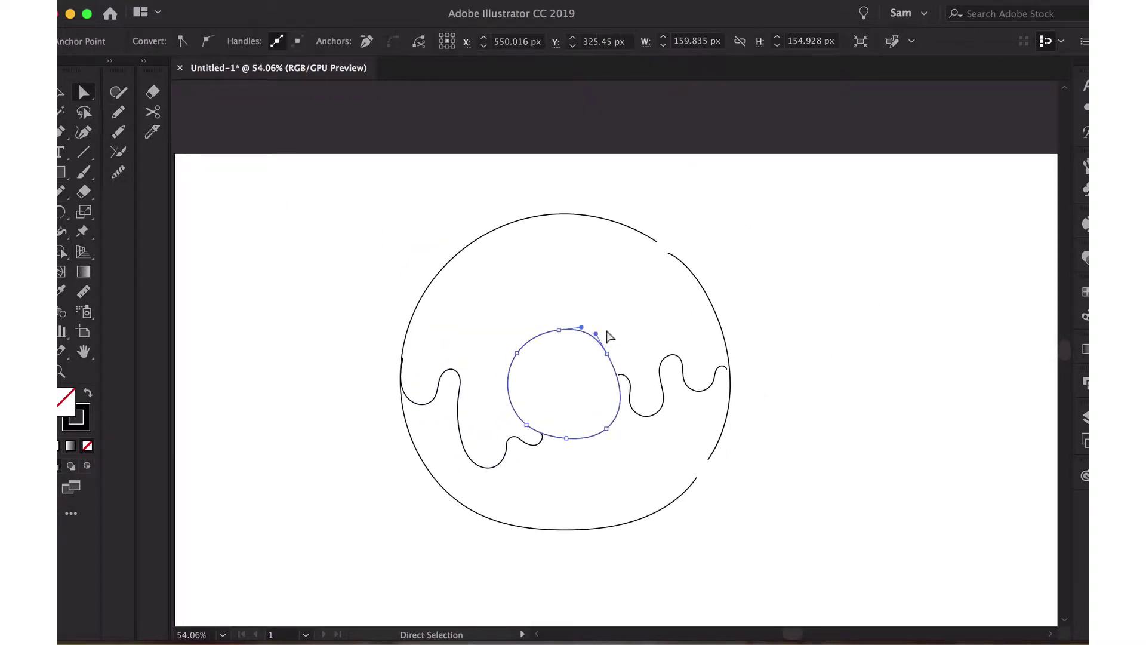
click(590, 332)
key(a)
click(225, 238)
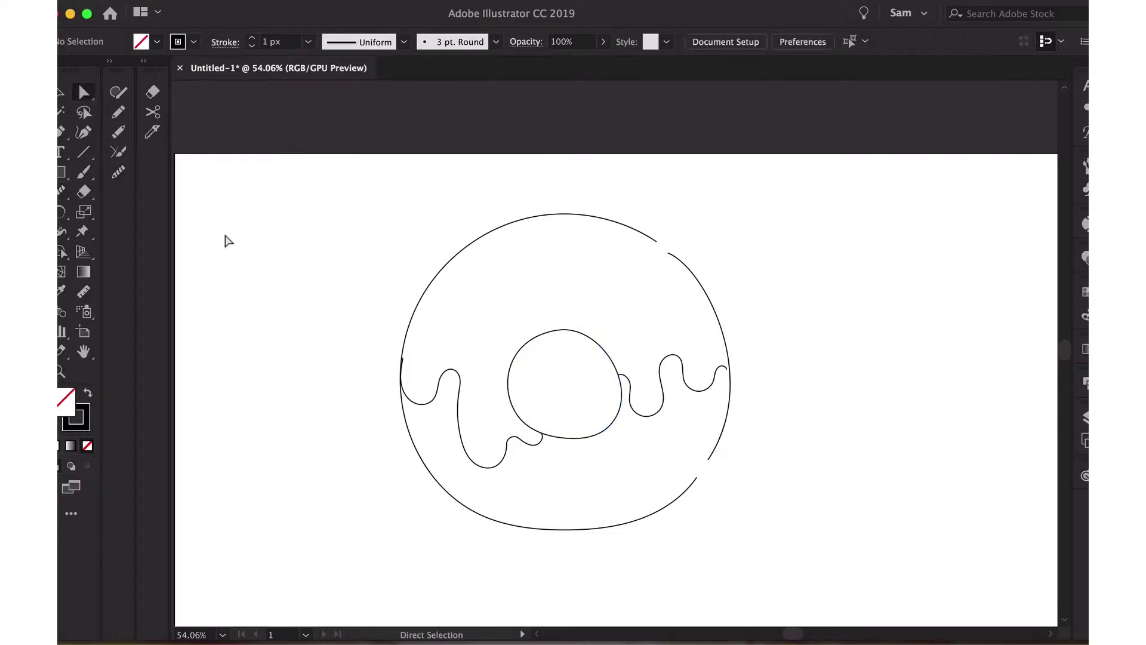
scroll(297, 296, down, 3)
Select the whole donut drawing and scale it down via its bounding box.
key(v)
key(a)
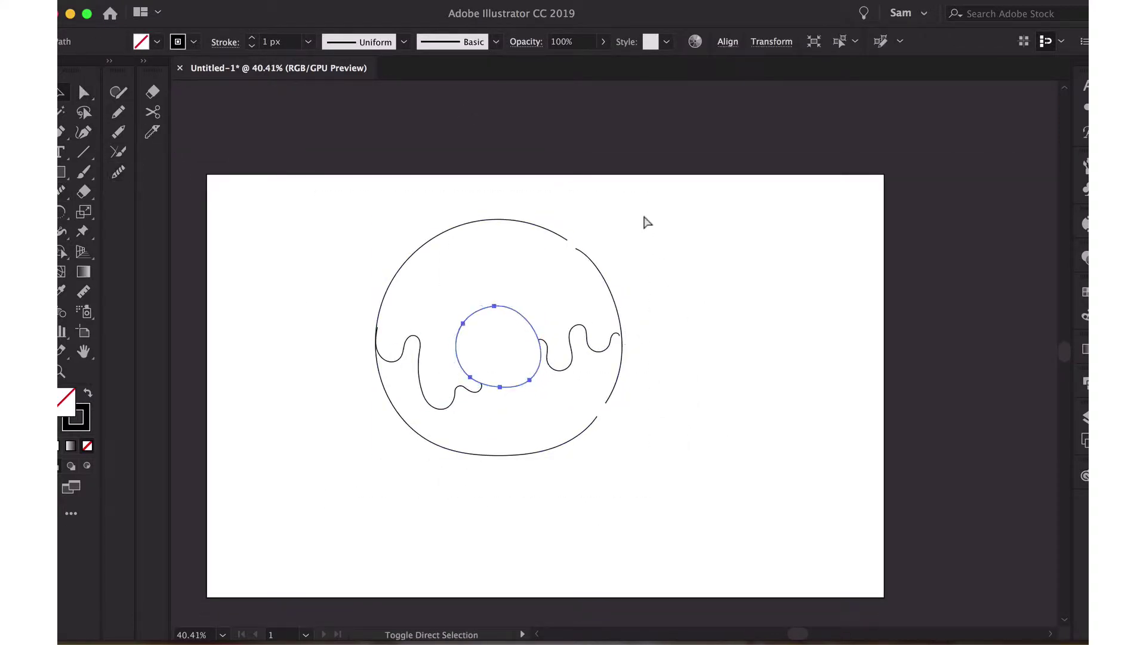
key(v)
key(ctrl+a)
drag(622, 217, 607, 304)
click(681, 307)
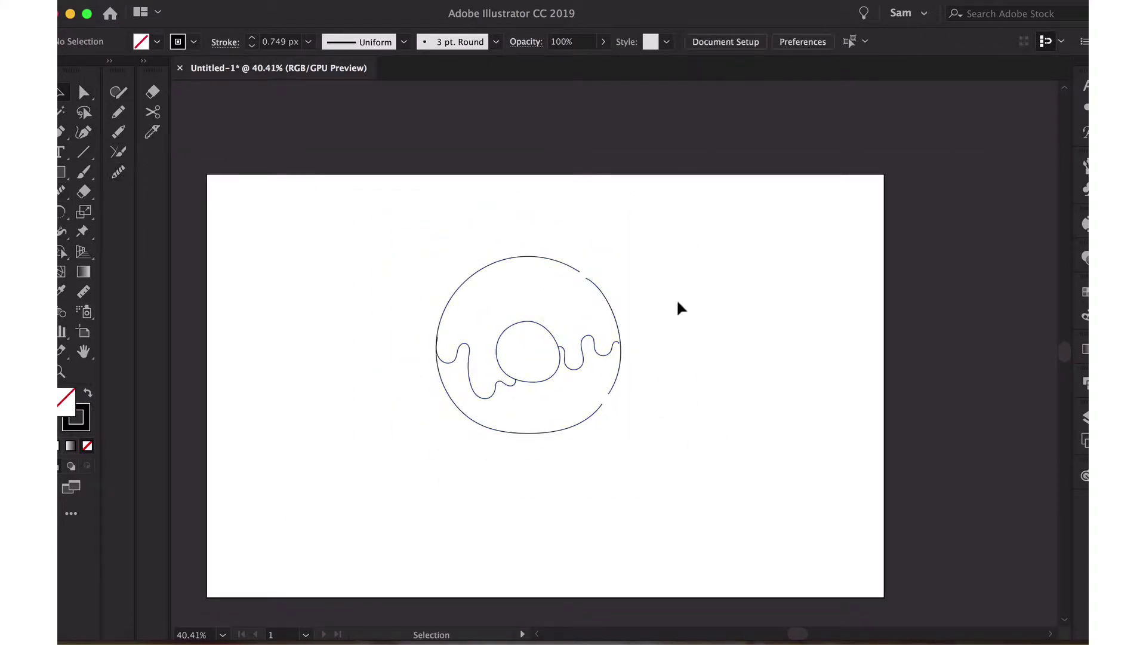
scroll(680, 308, up, 3)
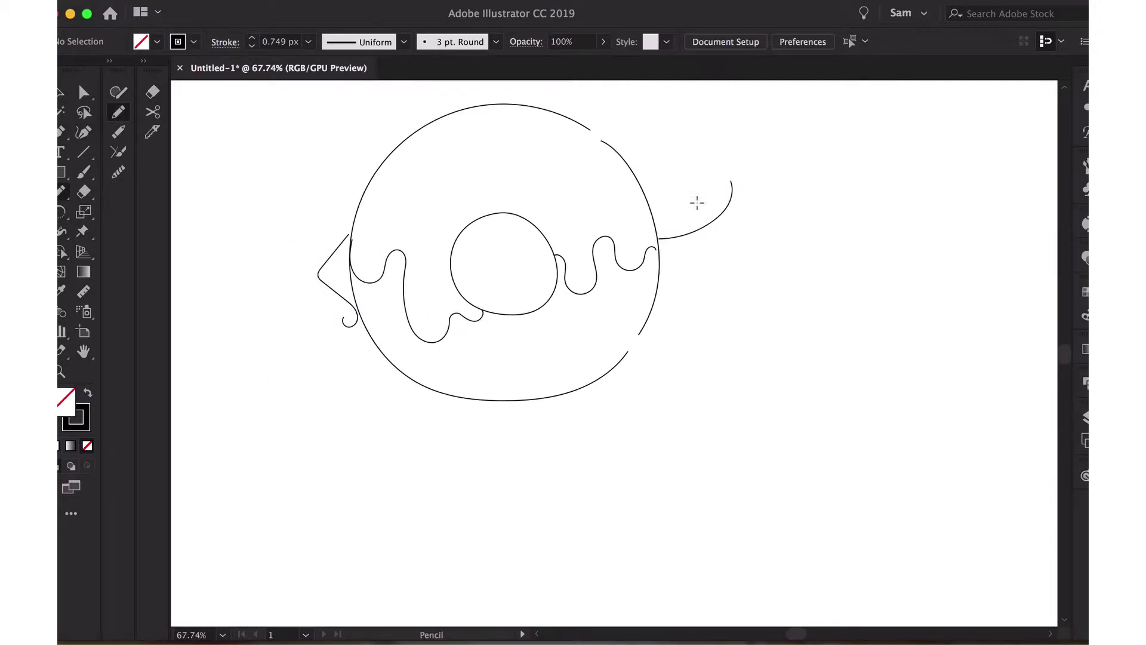
Draw a curly arm on the donut's right side and a second leg with a small foot.
drag(658, 239, 696, 190)
scroll(536, 314, down, 3)
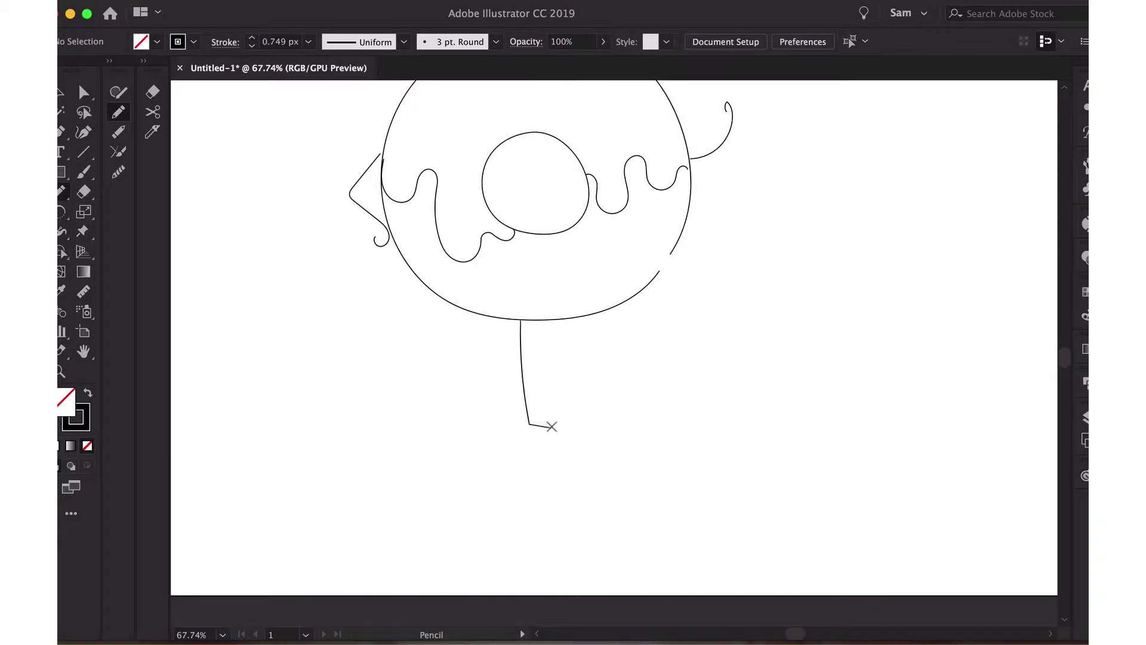
drag(563, 407, 577, 410)
scroll(651, 374, down, 2)
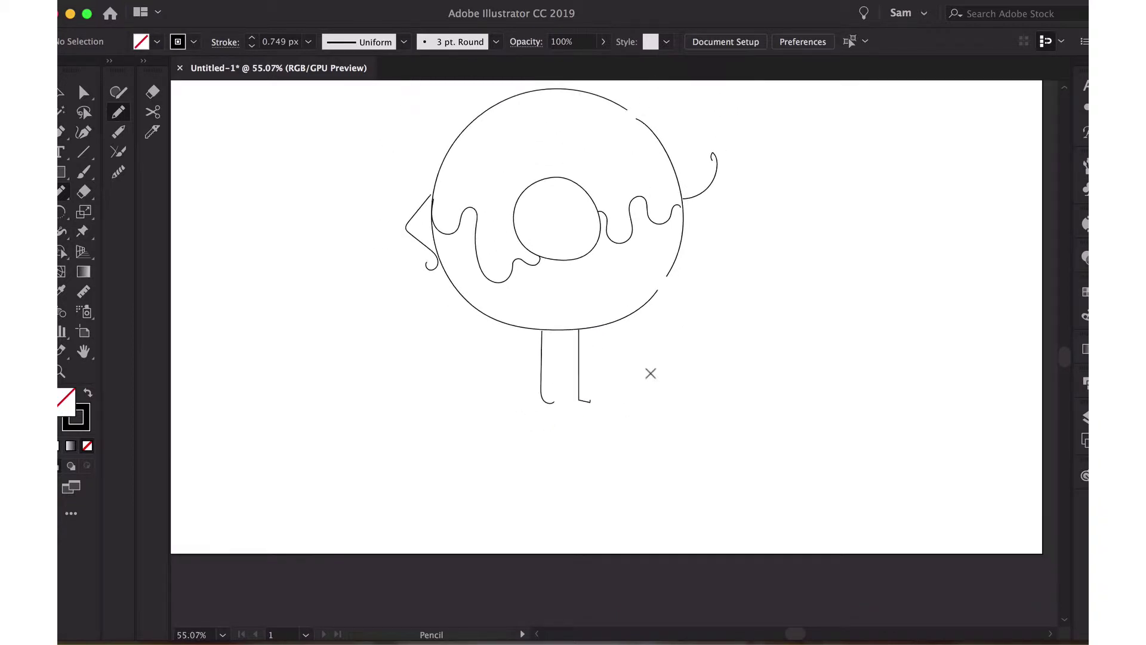
Select the right leg's foot with Direct Selection.
key(a)
scroll(564, 406, up, 5)
click(548, 463)
Reshape the curve of the left foot by adjusting its anchor points.
click(563, 481)
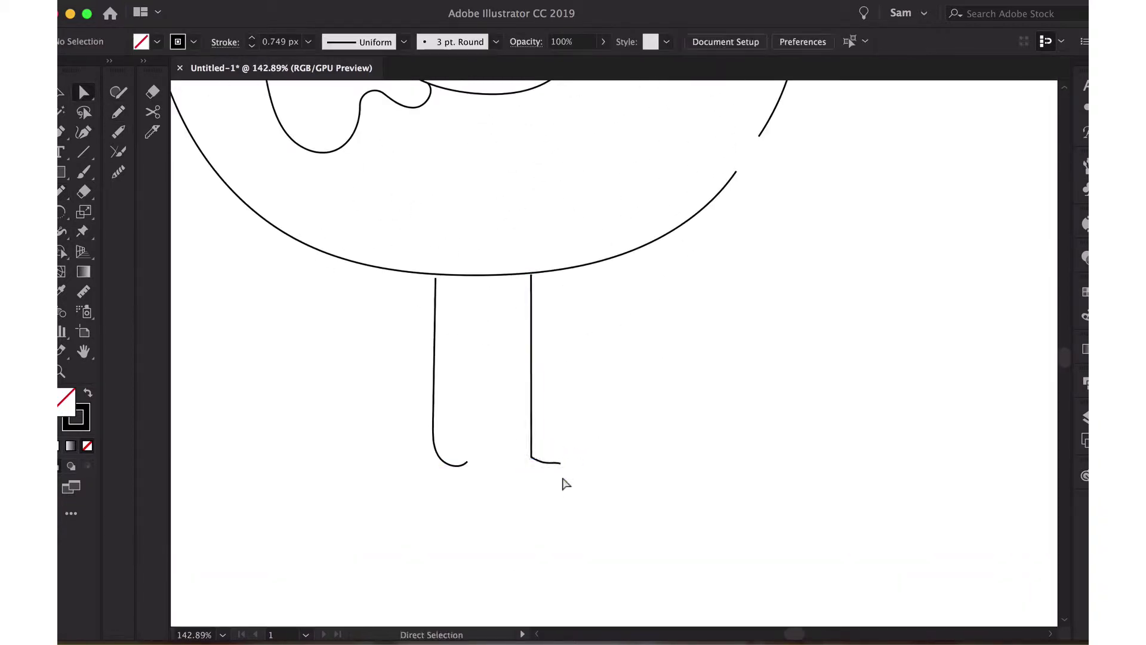
click(550, 463)
click(477, 469)
click(434, 426)
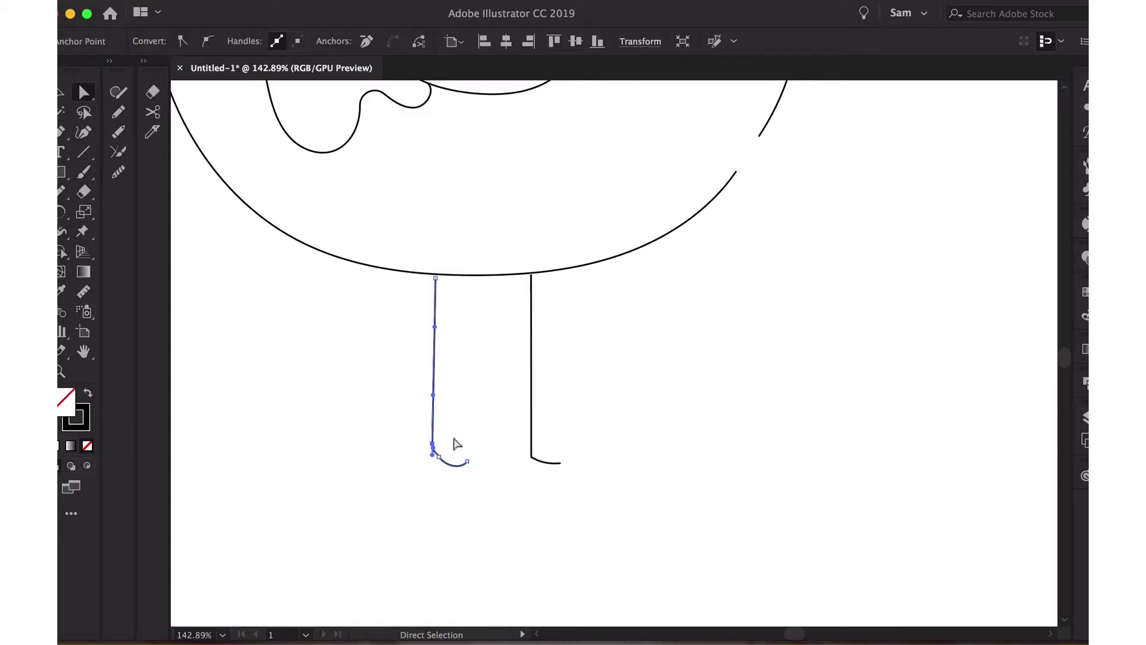
scroll(454, 464, up, 5)
key(p)
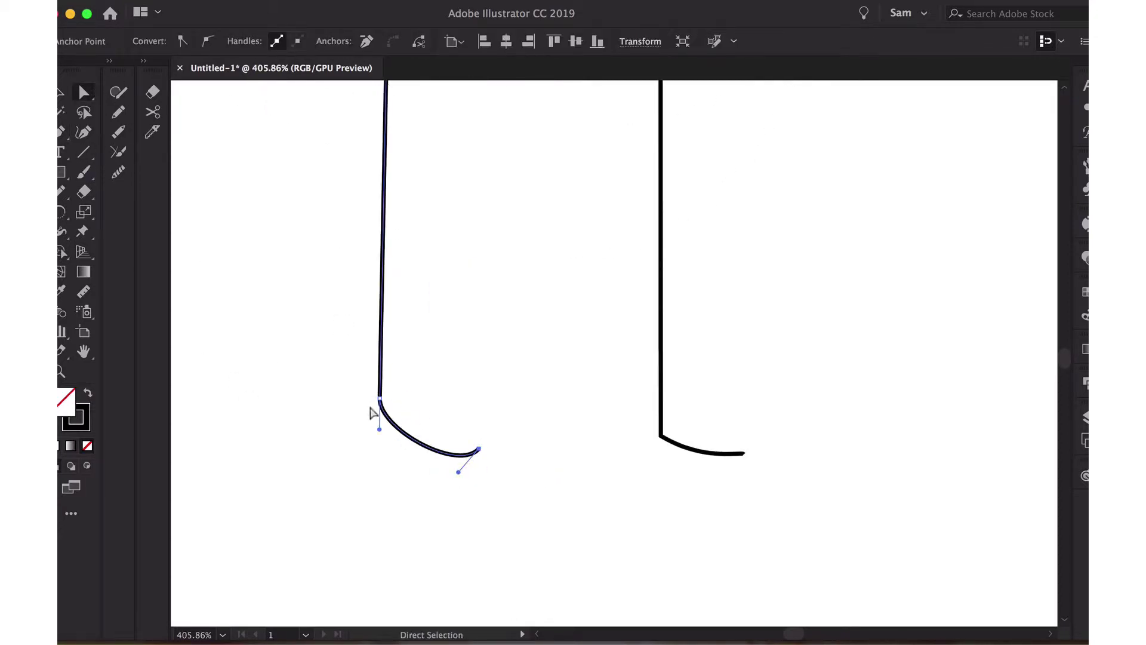
drag(371, 408, 384, 402)
click(463, 459)
scroll(675, 456, down, 2)
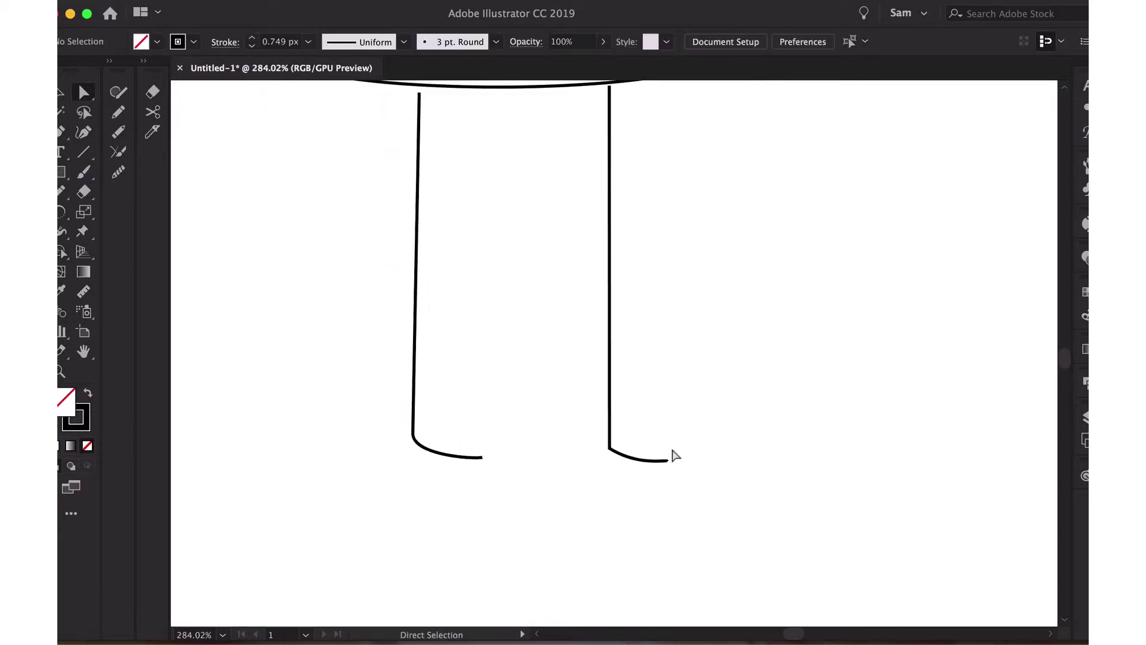
Adjust the right foot's end anchors to tidy its curve.
click(669, 459)
click(680, 532)
scroll(680, 532, down, 2)
scroll(675, 478, up, 8)
click(655, 251)
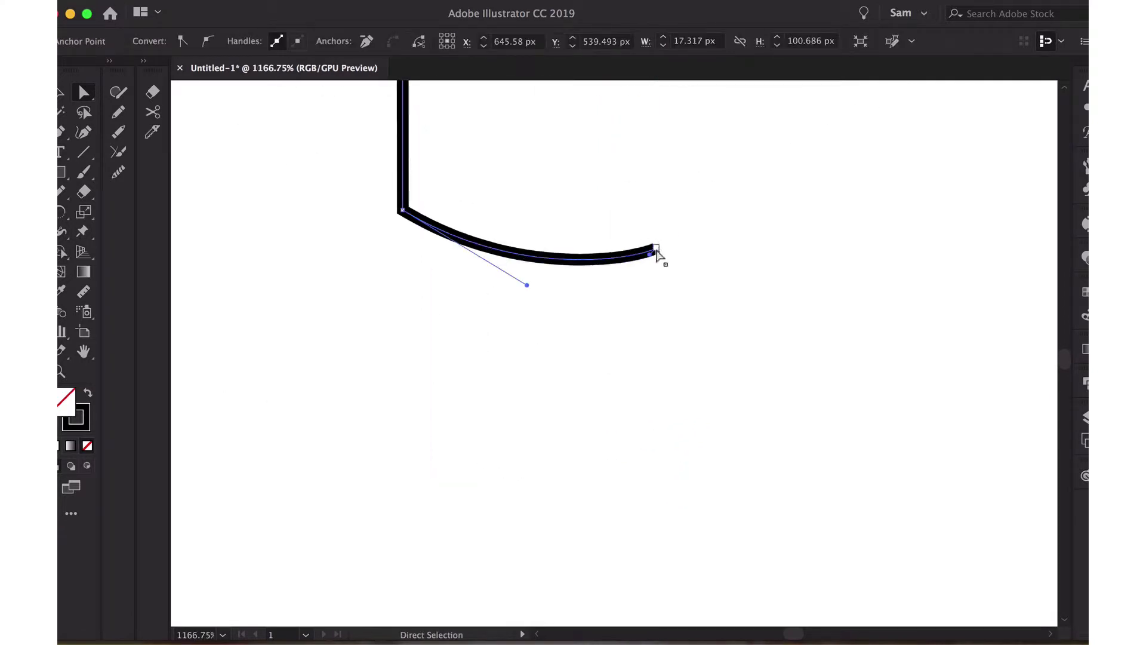
scroll(662, 287, down, 6)
scroll(670, 330, down, 2)
Set the stroke weight of all artwork to 7.
key(v)
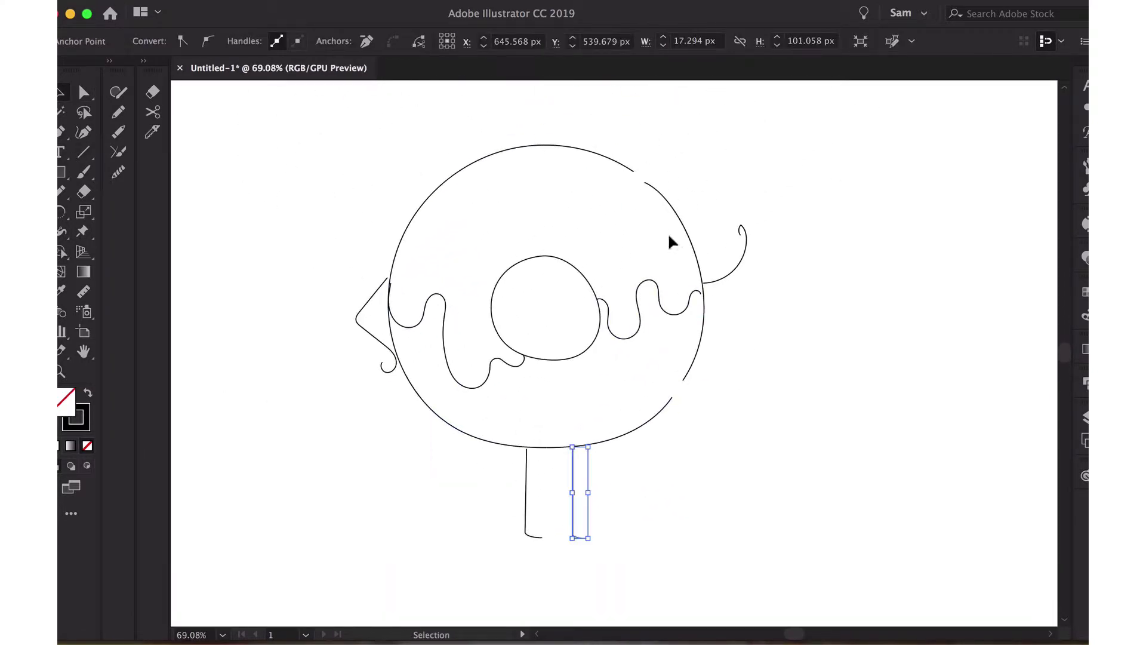
key(ctrl+a)
click(275, 41)
text(7)
key(Return)
click(225, 42)
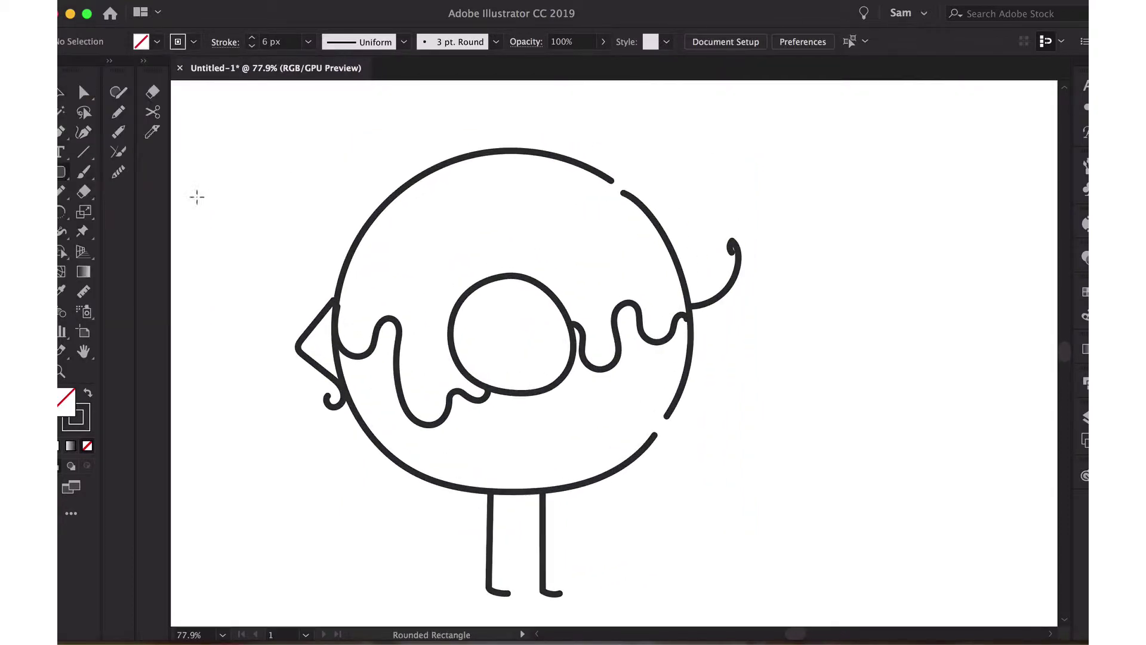
Draw a small ellipse for an eye and erase part of it into a crescent.
click(60, 172)
click(108, 210)
mouse_move(423, 206)
mouse_down()
mouse_move(453, 243)
mouse_move(579, 226)
mouse_up()
key(shift+e)
key(v)
Duplicate the crescent eye to the right, fill both solid black, and position them.
shift+click(437, 225)
click(89, 395)
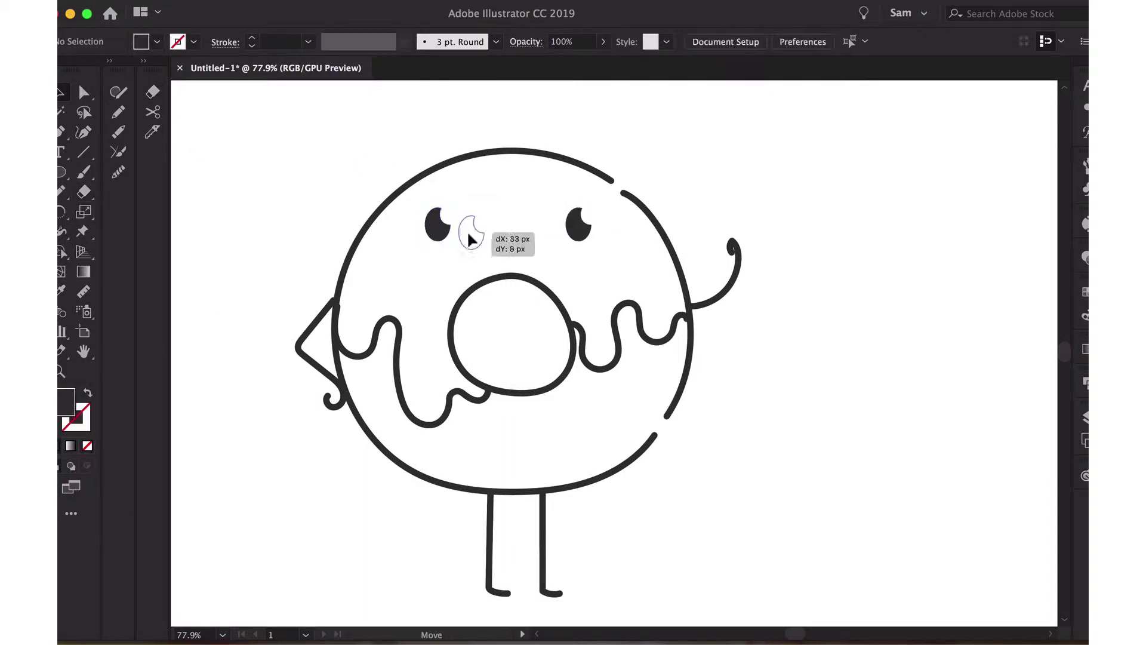
drag(438, 226, 474, 225)
drag(579, 224, 573, 217)
drag(479, 227, 485, 219)
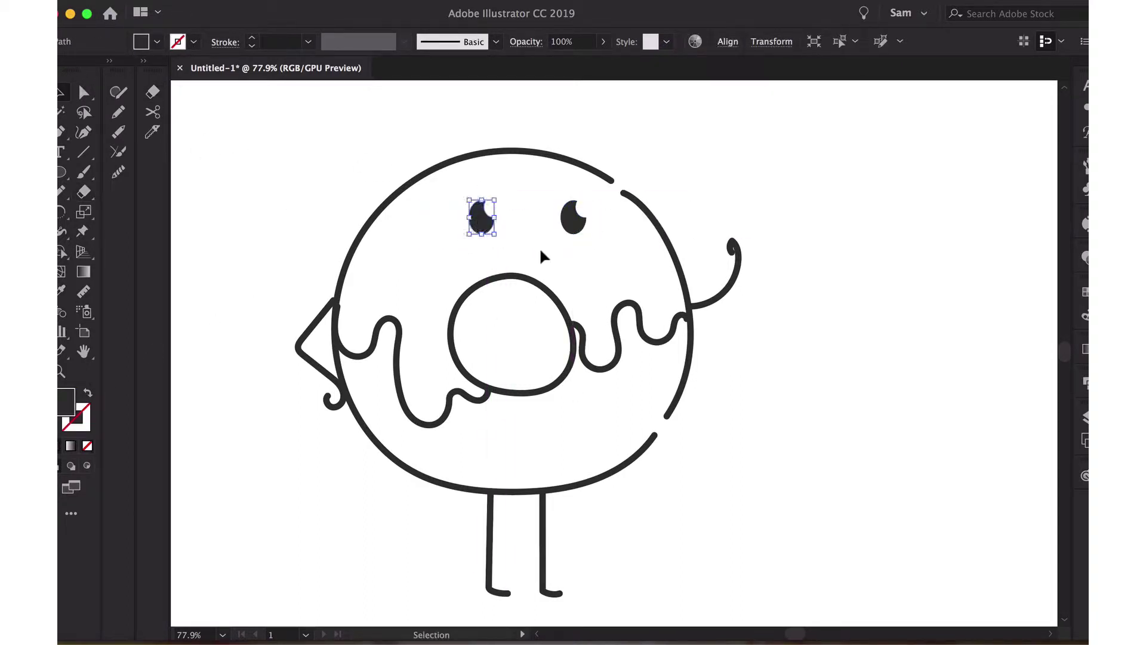
click(539, 246)
Draw an oval cheek below each eye.
key(l)
mouse_move(424, 241)
mouse_down()
mouse_move(481, 260)
mouse_move(474, 273)
mouse_up()
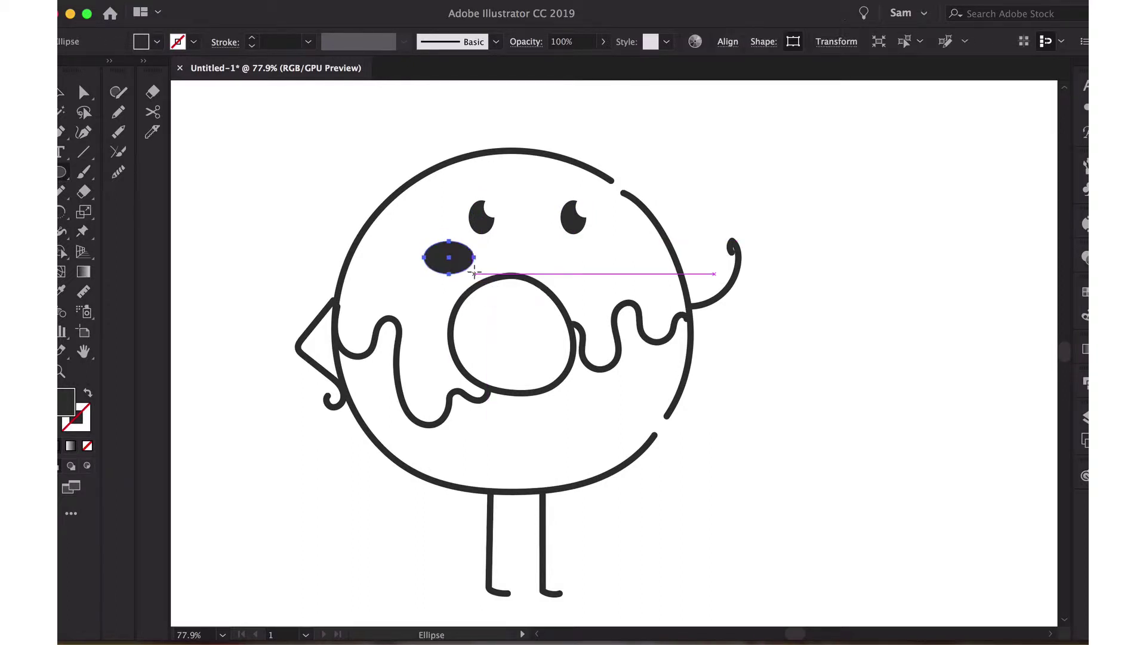
drag(572, 234, 619, 263)
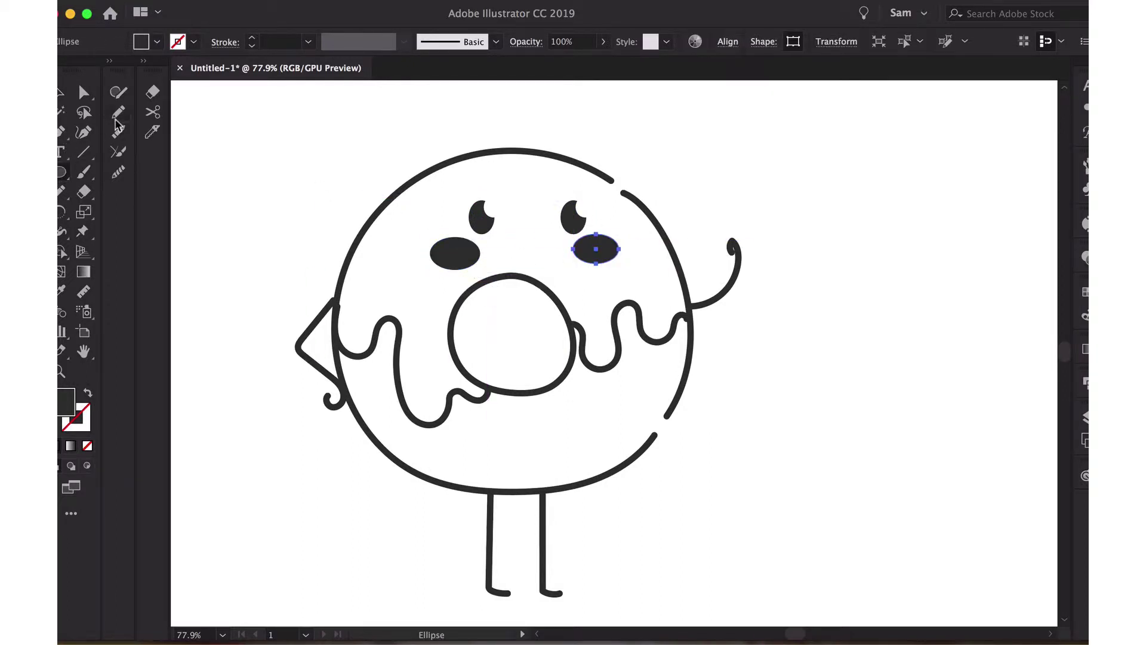
Fill both cheeks with a light pink colour.
key(v)
click(299, 295)
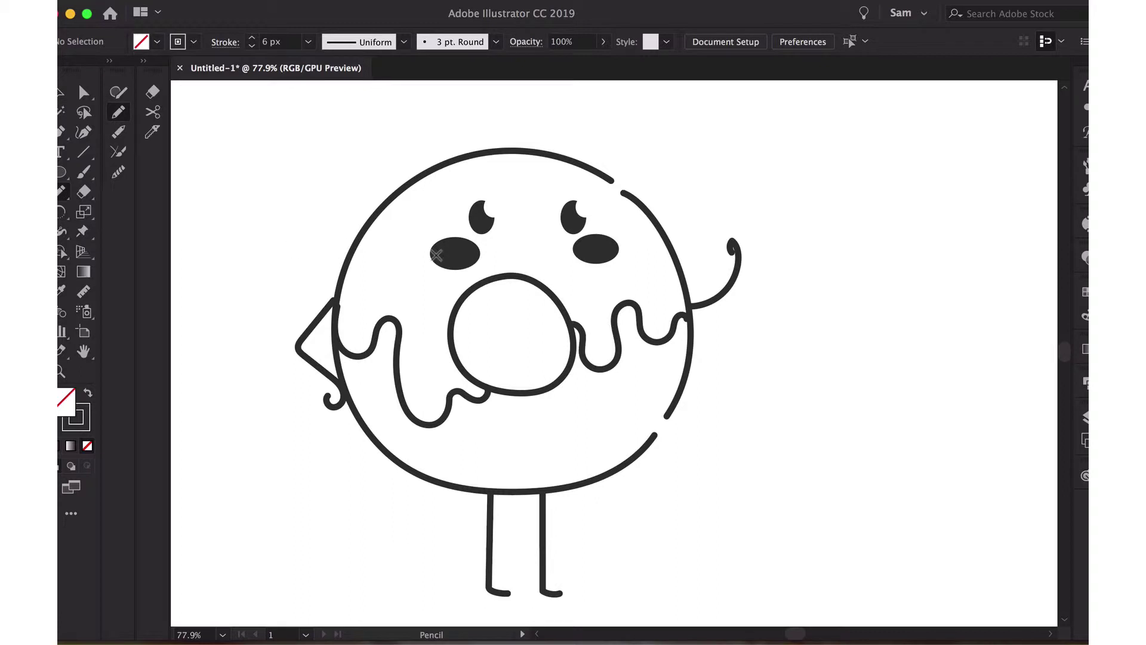
click(596, 250)
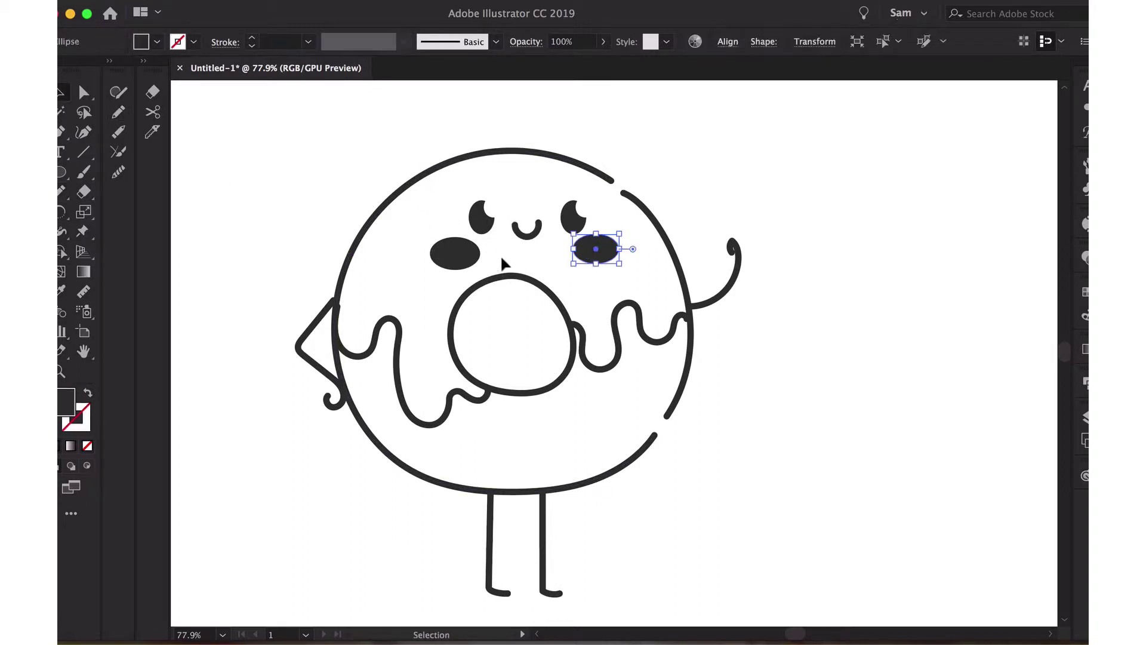
shift+click(455, 253)
double_click(66, 400)
click(586, 233)
text(E2C0C7)
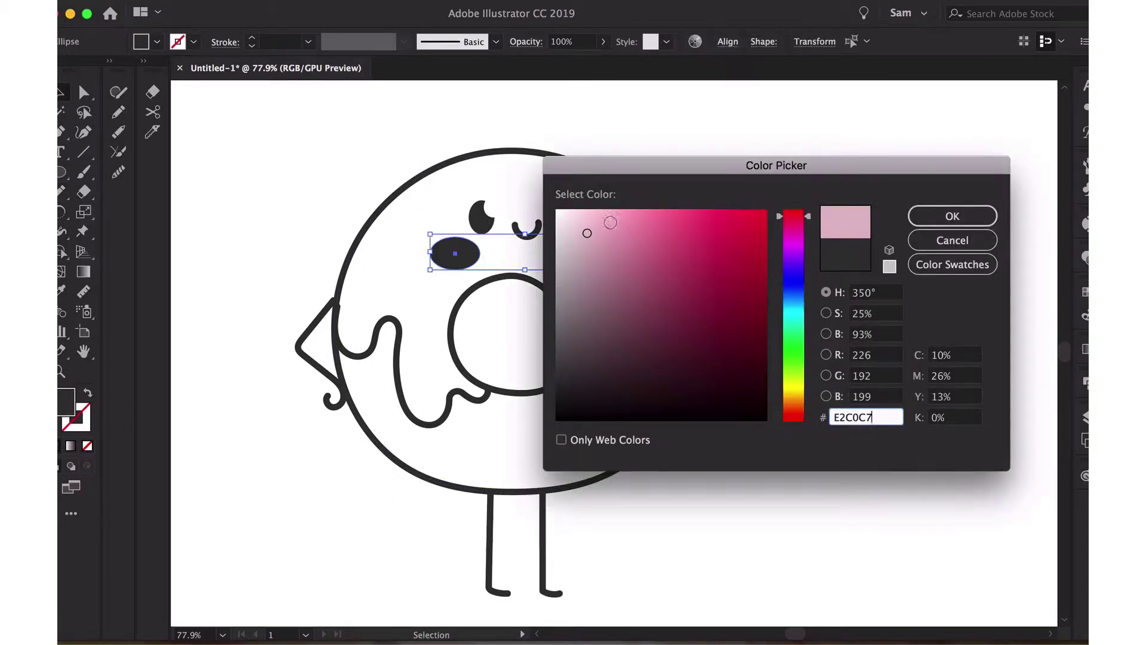
key(Return)
click(795, 217)
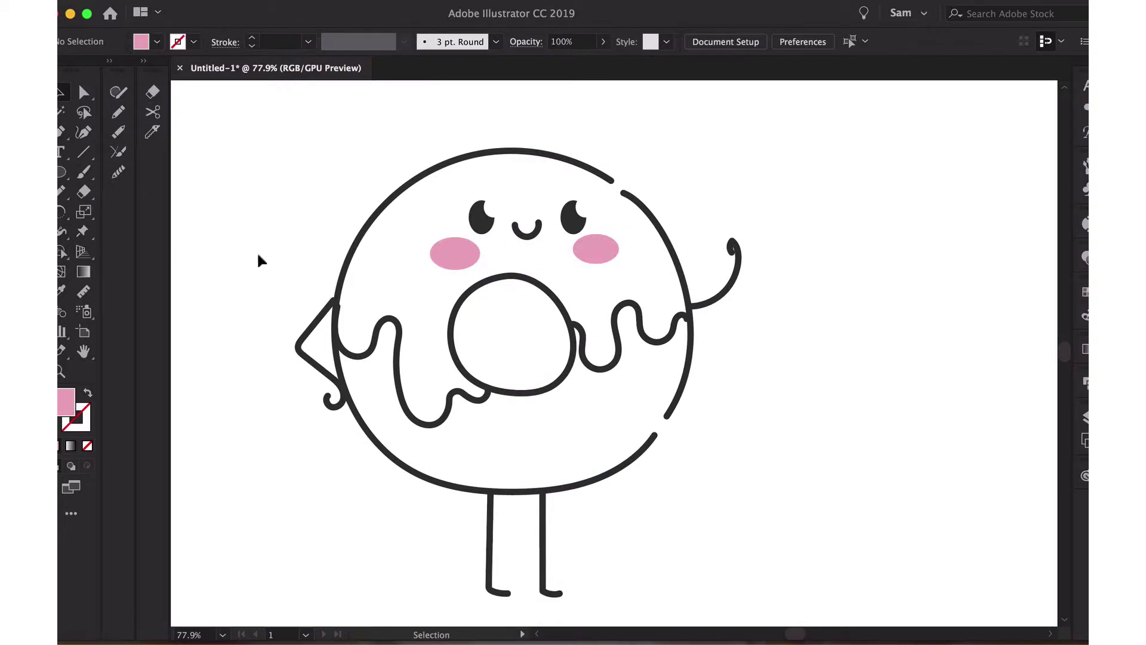
Move the hip arm's top anchor onto the donut outline.
scroll(435, 251, up, 5)
click(422, 210)
mouse_move(418, 206)
mouse_down()
mouse_move(405, 204)
mouse_move(417, 185)
mouse_up()
click(384, 197)
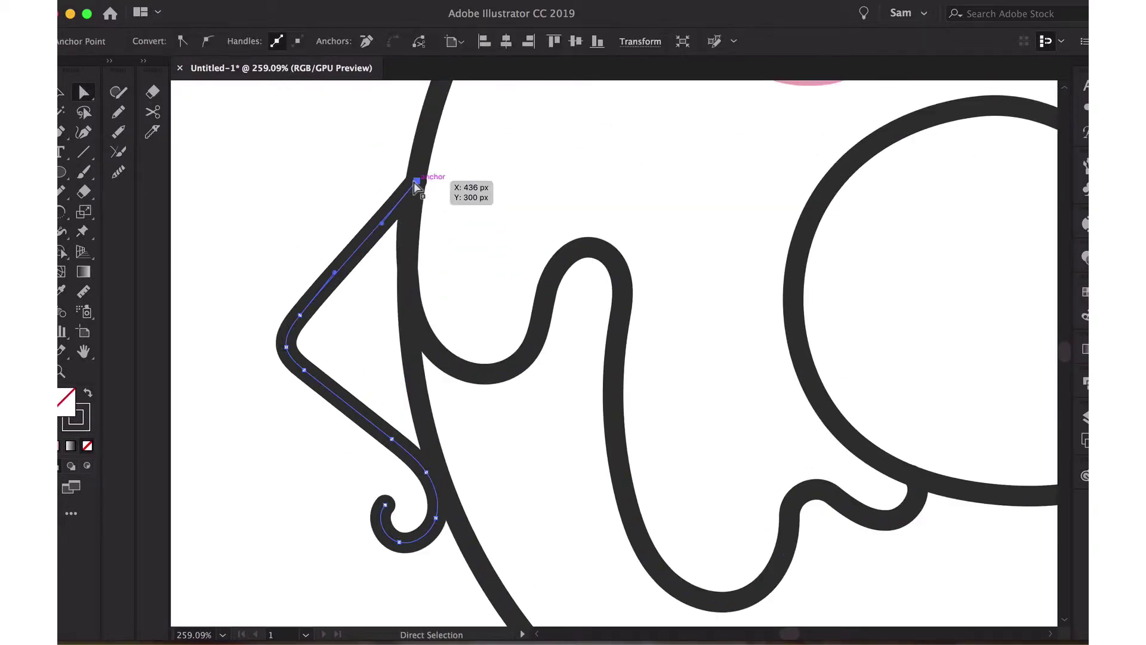
click(333, 189)
Set the fill colour to hot pink E06396 in the Color Picker.
scroll(333, 190, down, 2)
scroll(334, 189, down, 6)
click(412, 239)
click(268, 213)
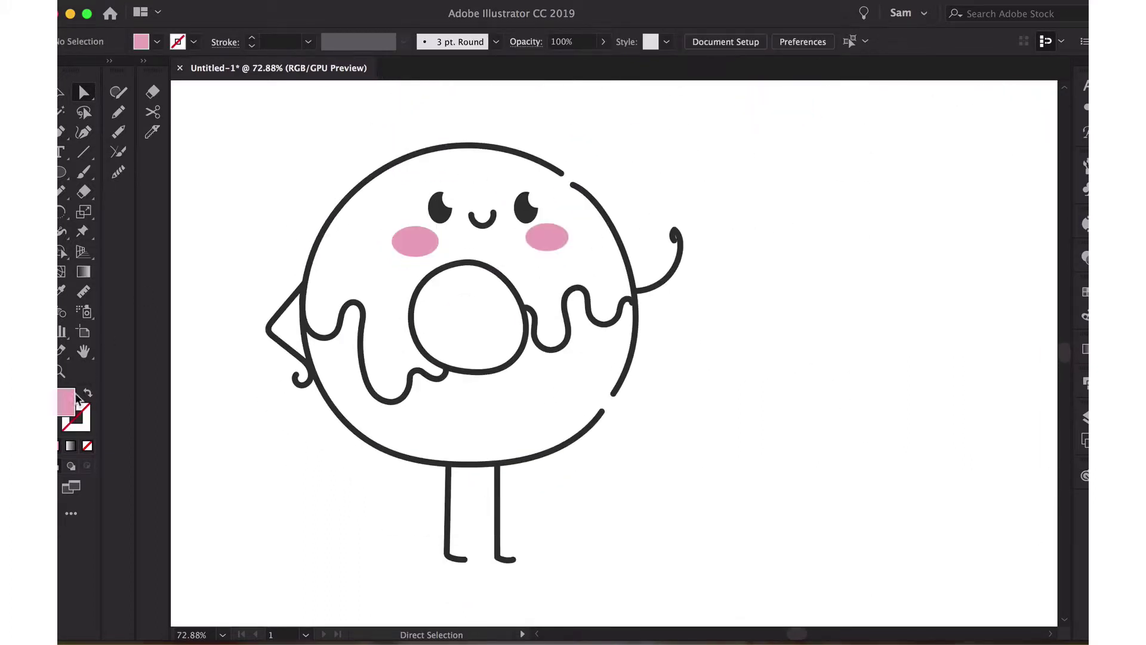
double_click(65, 401)
drag(790, 254, 790, 233)
mouse_move(606, 227)
mouse_down()
mouse_move(642, 221)
mouse_move(673, 233)
mouse_up()
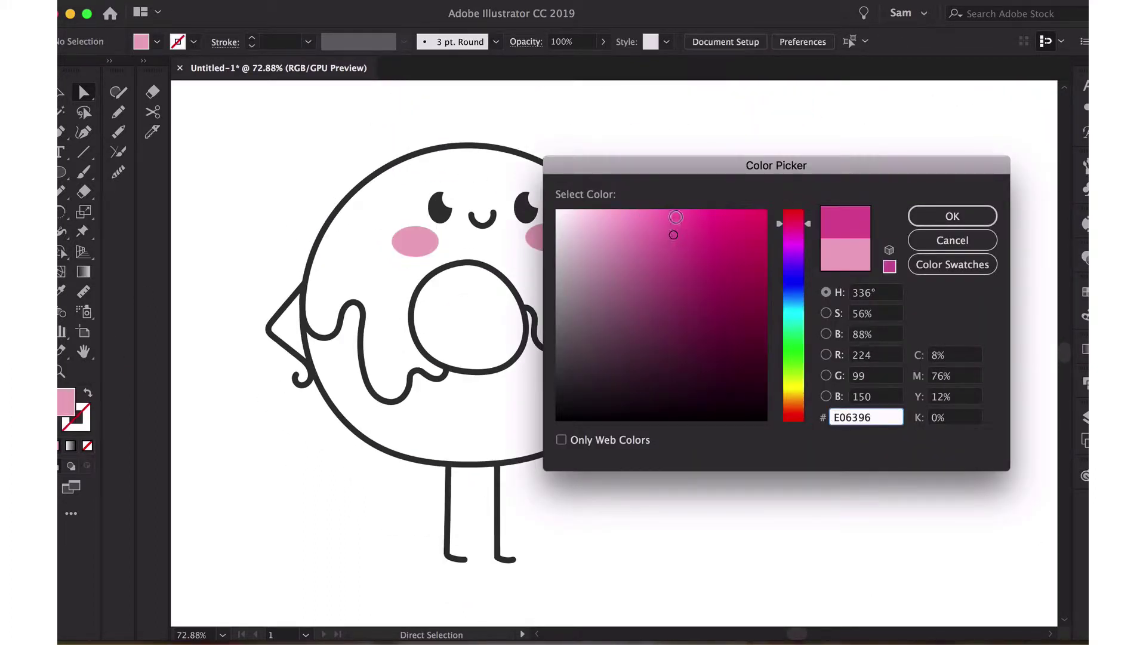
Paint hot-pink icing with the Blob Brush along the donut's upper-left side and left drip.
click(952, 217)
drag(88, 178, 127, 191)
scroll(433, 267, up, 3)
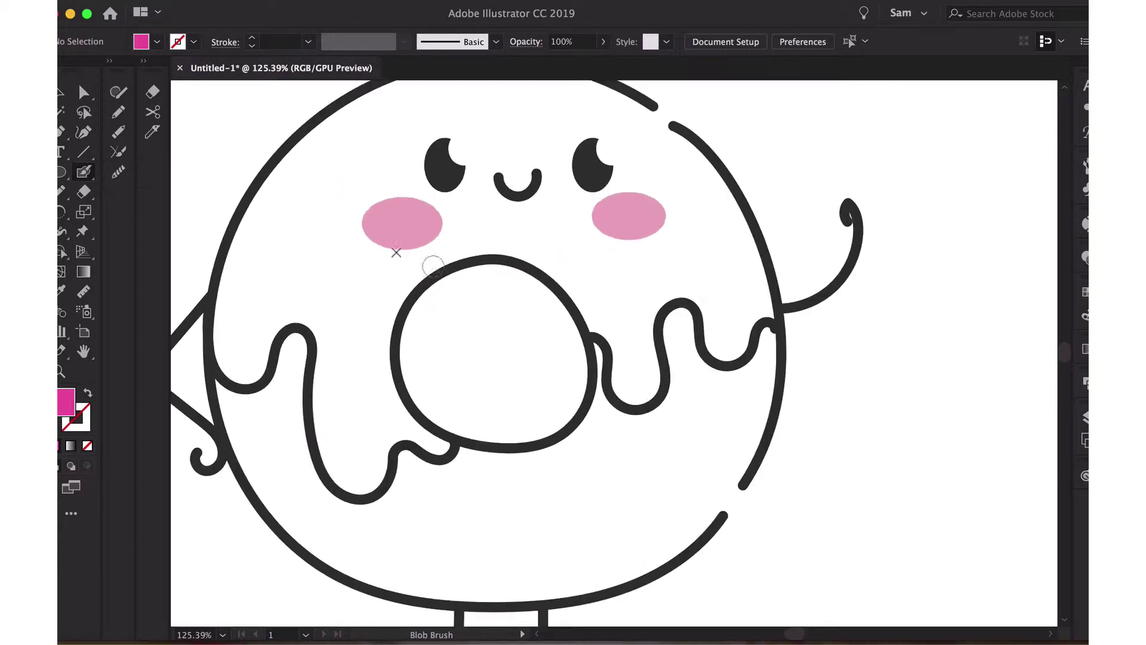
drag(298, 157, 238, 248)
drag(220, 352, 248, 376)
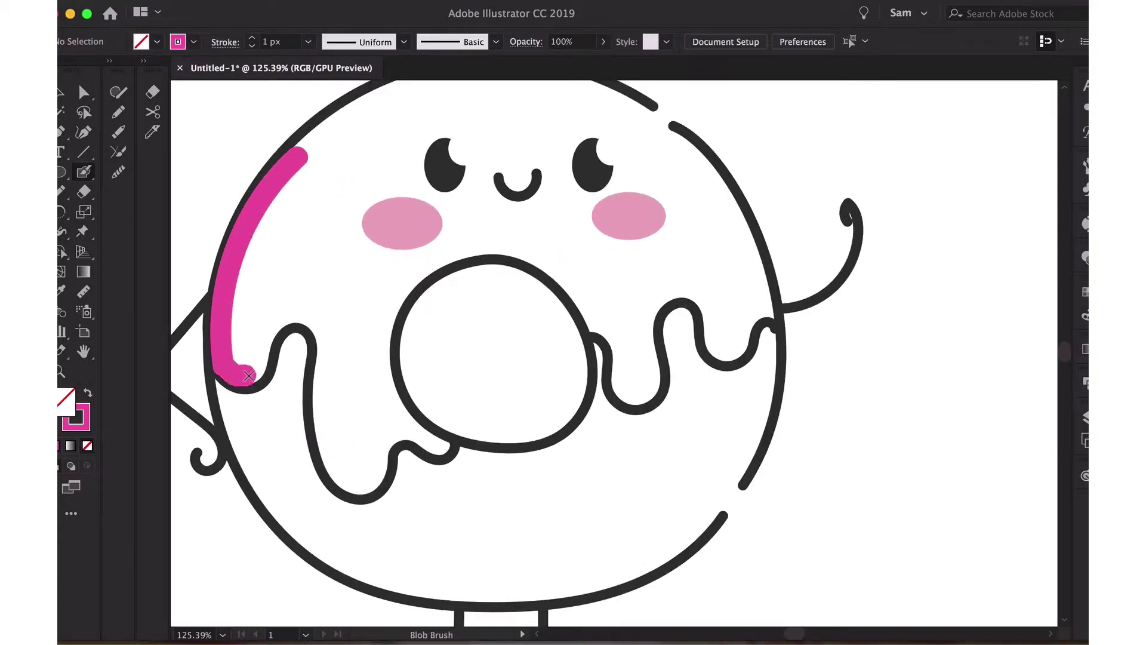
drag(286, 322, 322, 405)
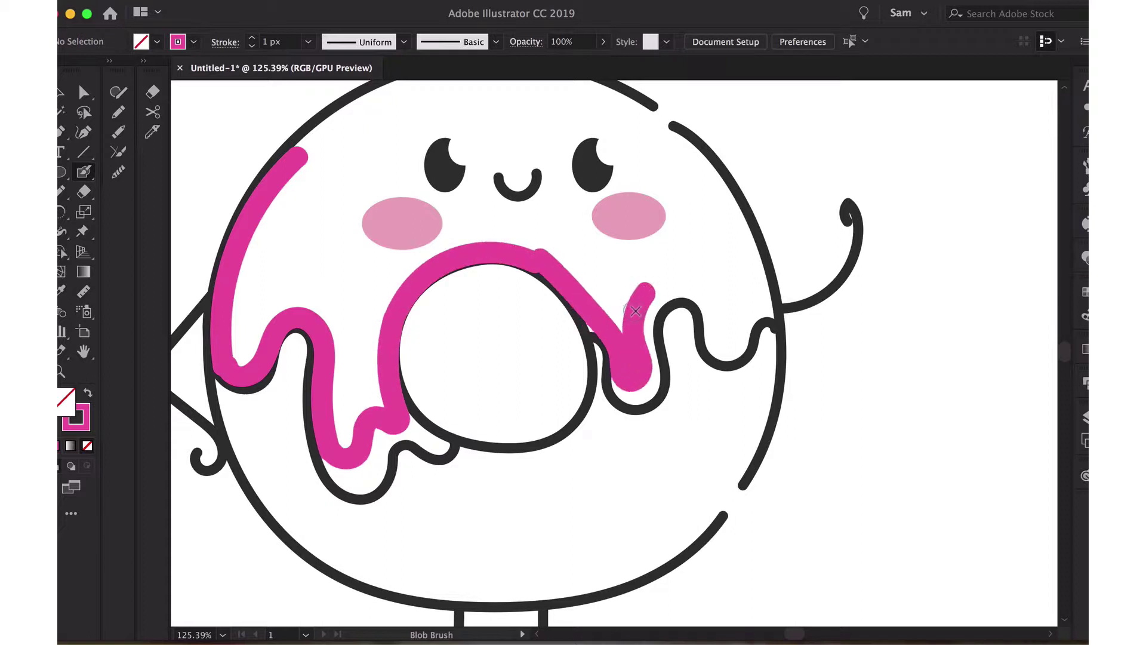
Paint icing along the right side up to the top and fill it solid.
drag(741, 331, 687, 179)
scroll(687, 179, up, 2)
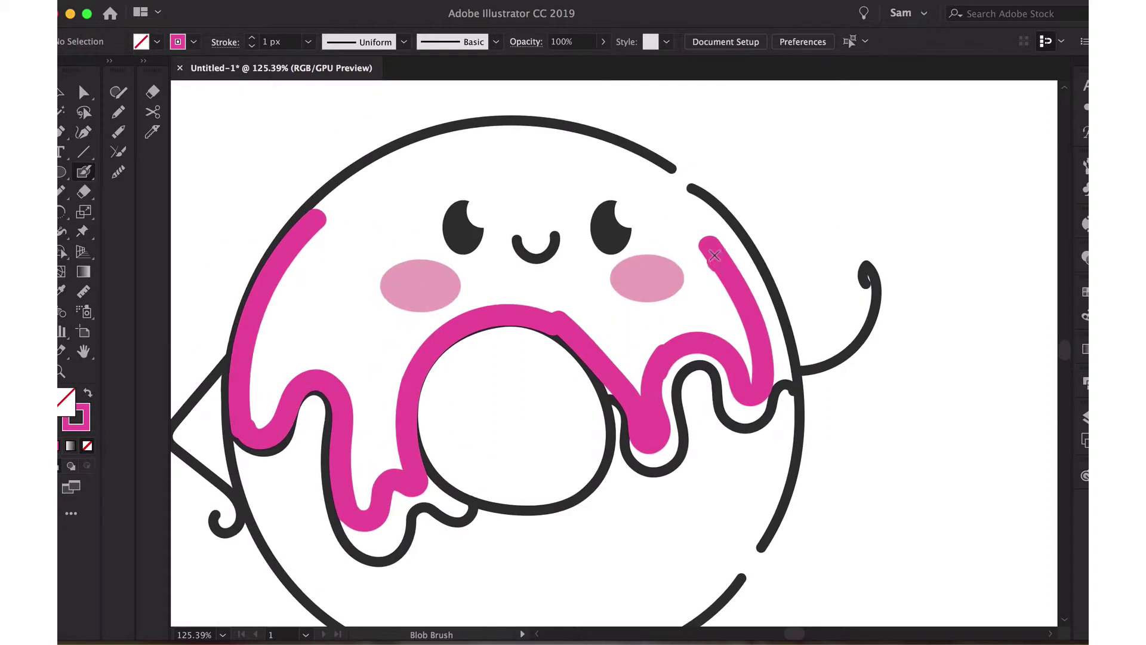
mouse_move(704, 242)
mouse_down()
mouse_move(534, 134)
mouse_move(326, 221)
mouse_up()
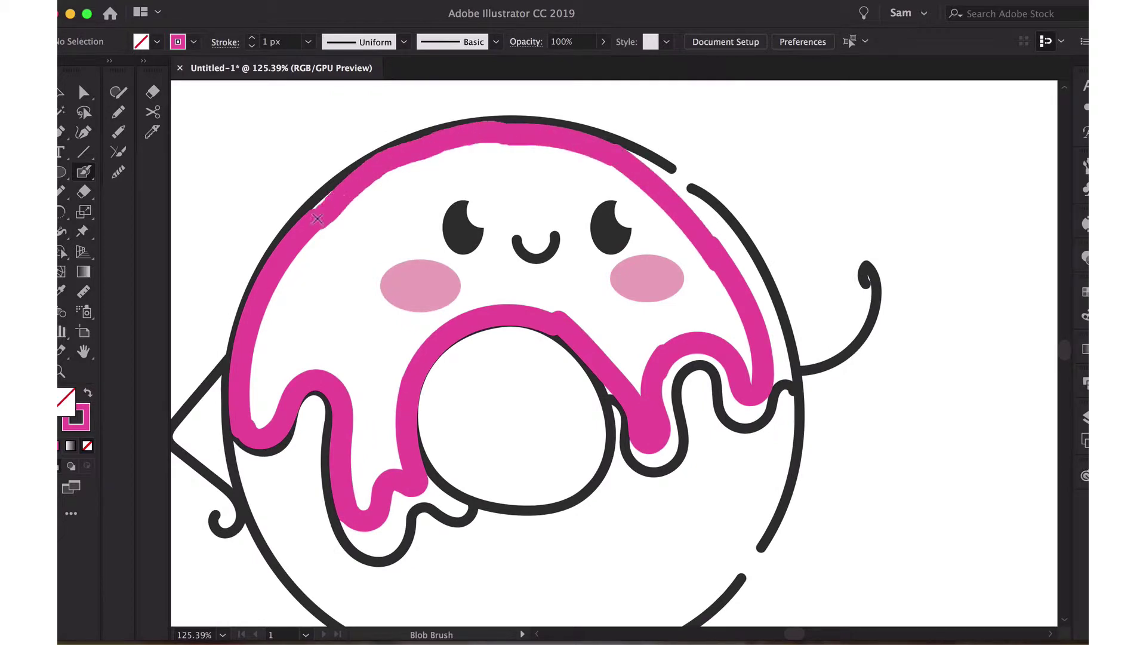
key(a)
click(328, 220)
key(Delete)
key(Delete)
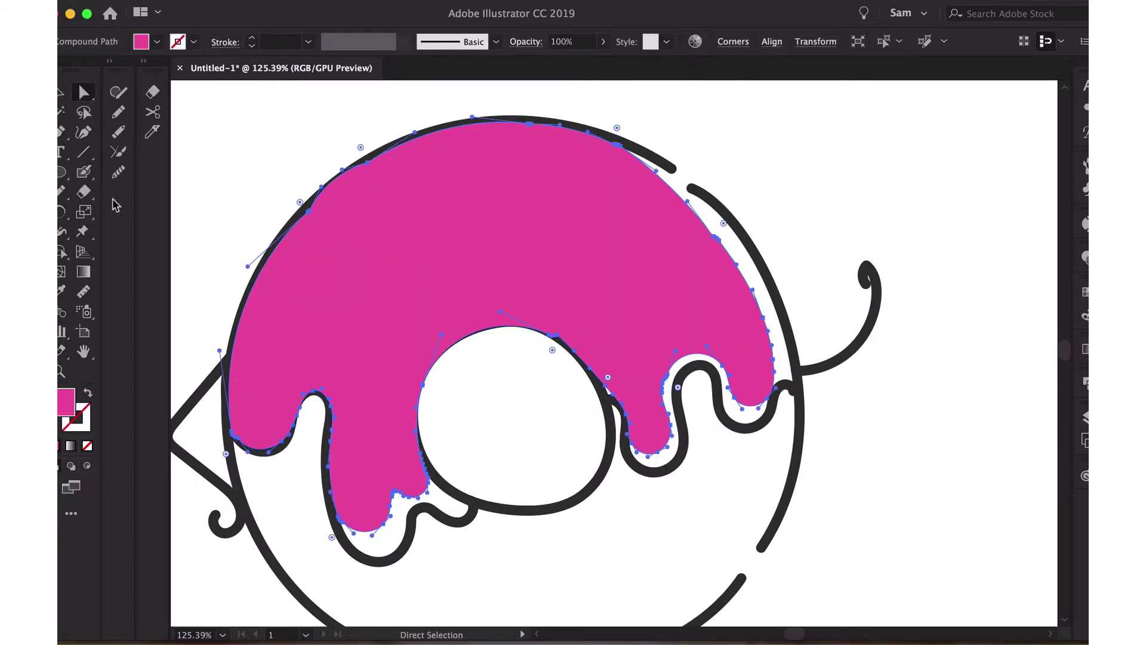
Smooth the icing edge near the right drip and lighten both cheeks to pale pink FFC5DA.
click(119, 171)
drag(718, 385, 704, 356)
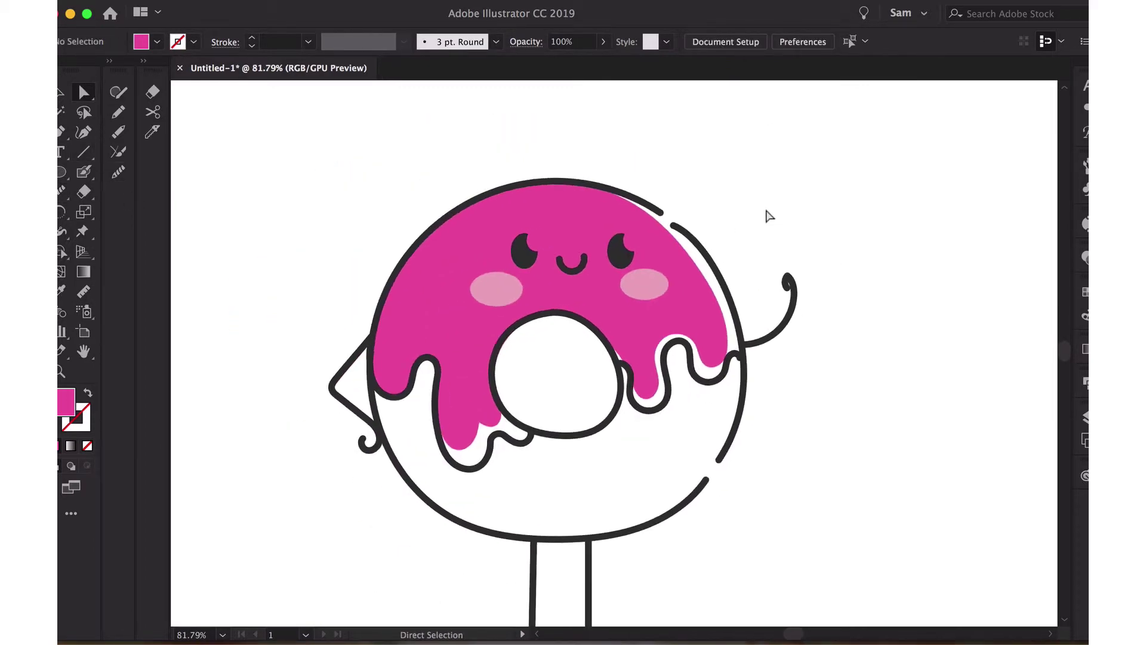
shift+click(441, 307)
double_click(66, 401)
click(603, 209)
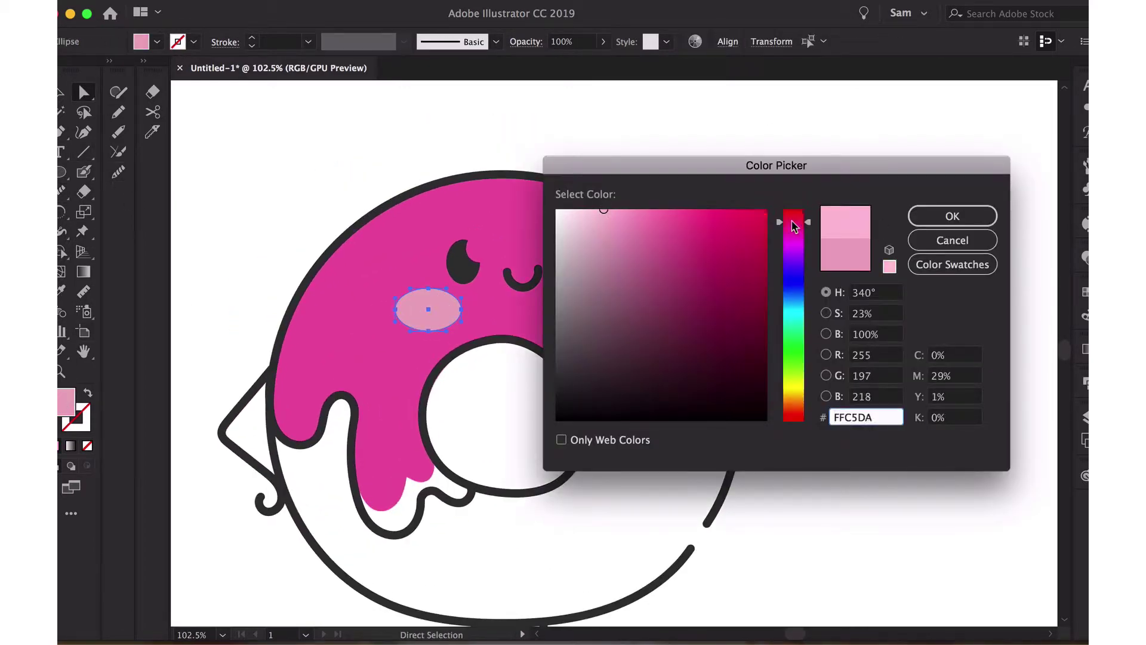
click(953, 215)
click(827, 238)
Adjust an anchor point on the icing's right drip with Direct Selection.
scroll(827, 239, down, 2)
scroll(750, 312, down, 1)
scroll(559, 271, up, 3)
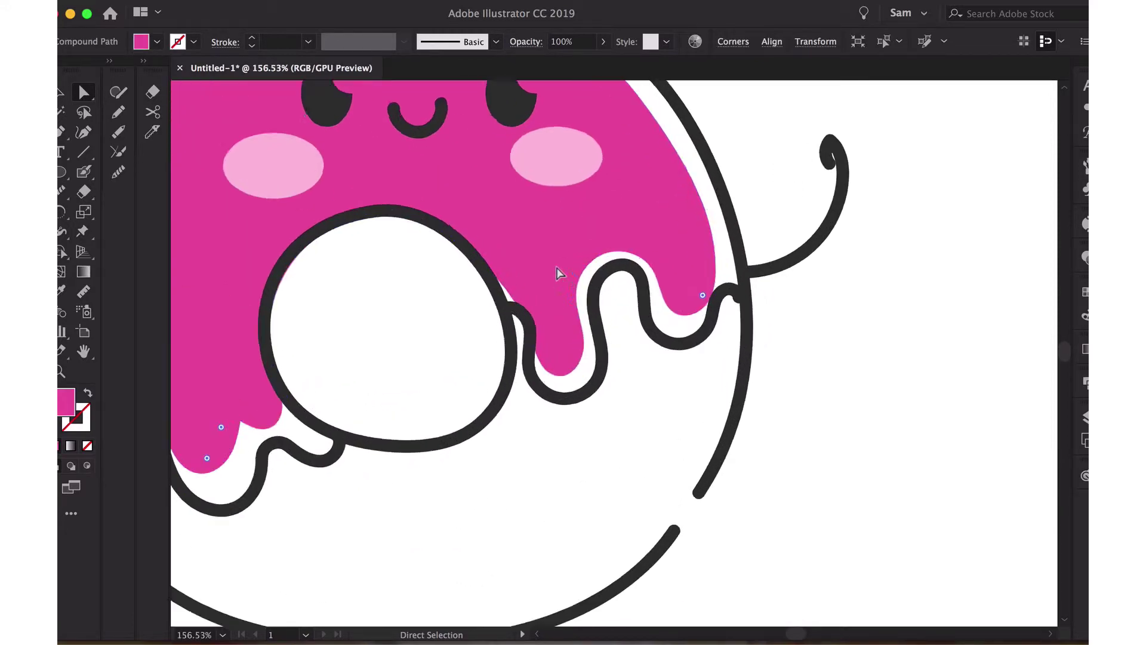
scroll(558, 272, up, 2)
click(484, 307)
key(a)
click(466, 284)
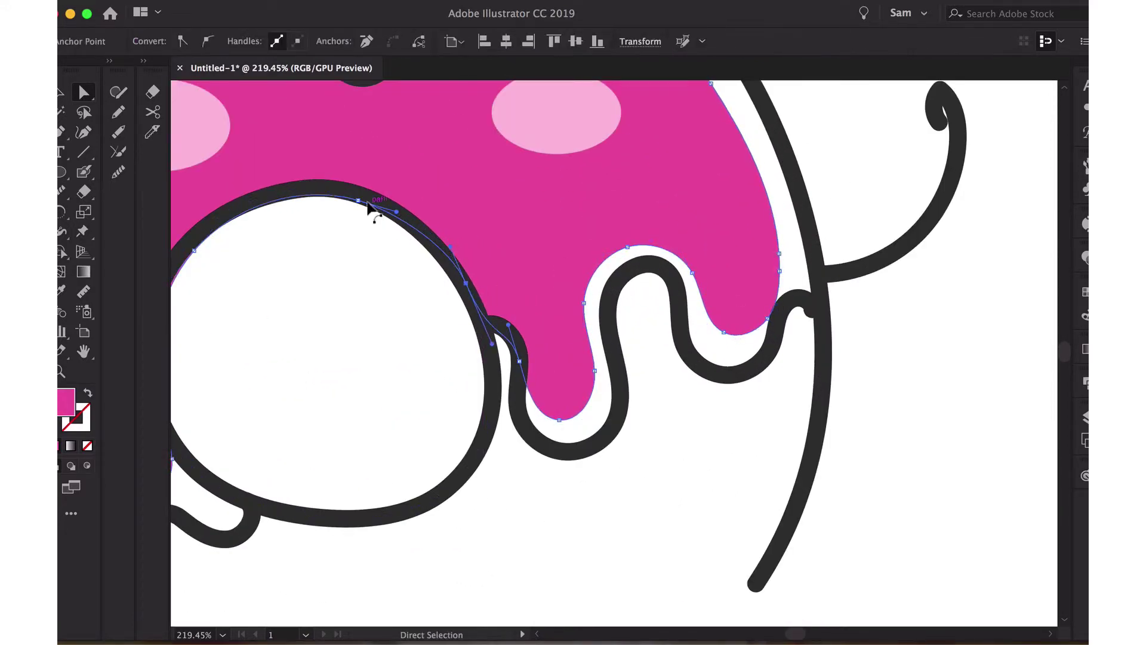
scroll(199, 251, down, 1)
scroll(366, 378, down, 4)
scroll(408, 470, up, 1)
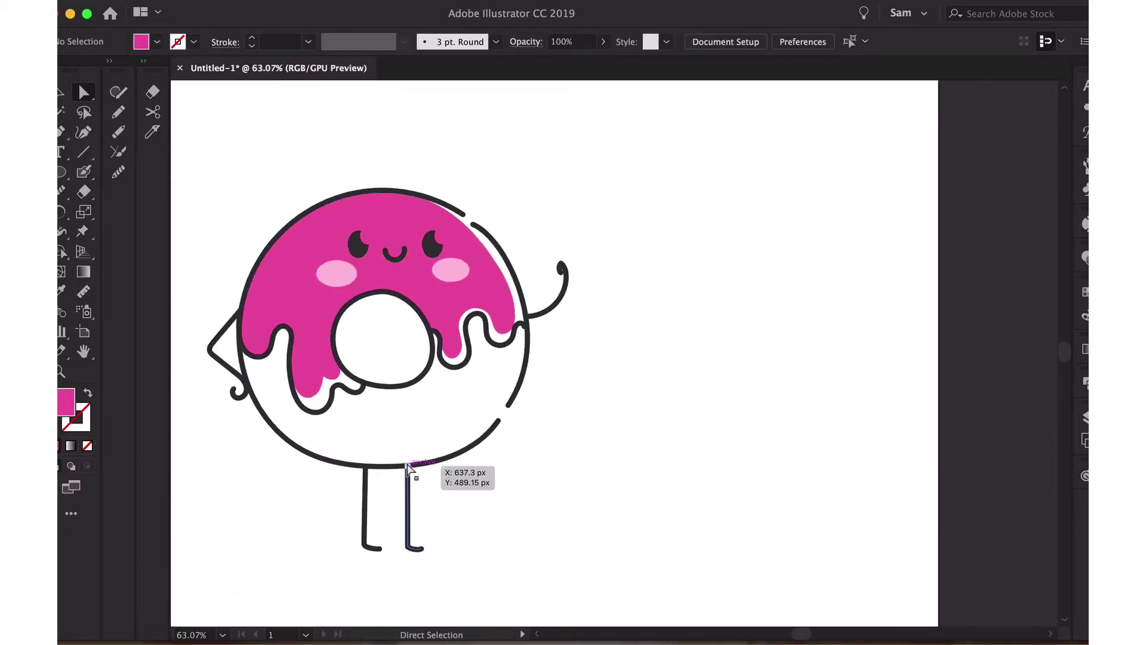
scroll(407, 470, down, 2)
scroll(408, 470, left, 1)
Set the fill colour to cream FFE9C5.
double_click(65, 404)
click(606, 252)
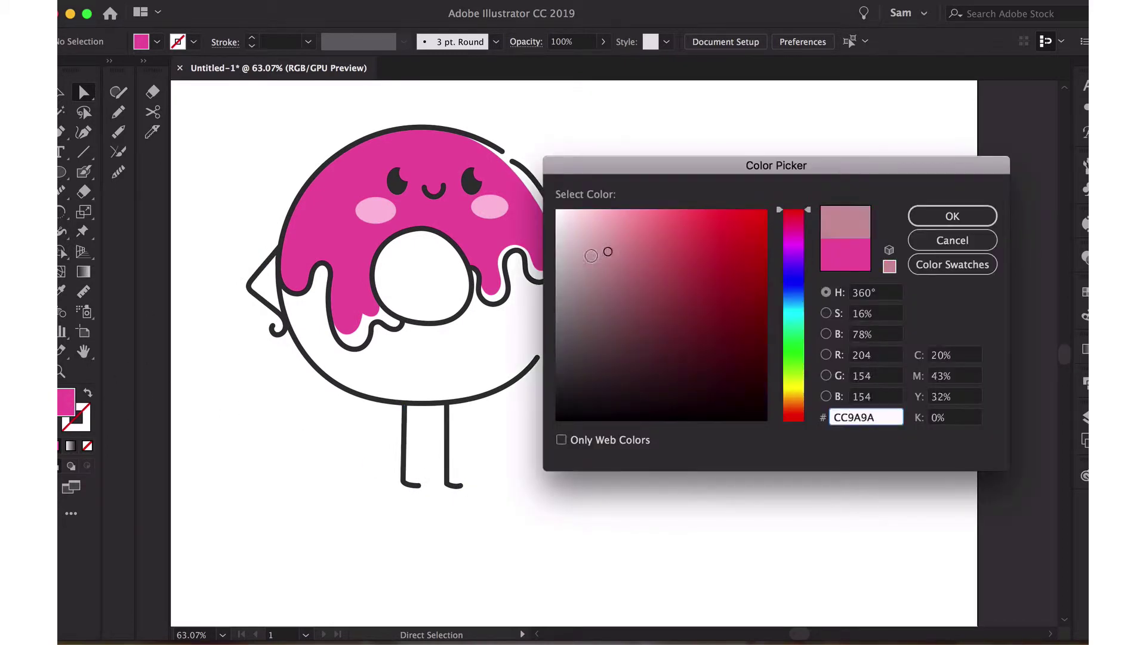
drag(794, 382, 800, 404)
click(604, 210)
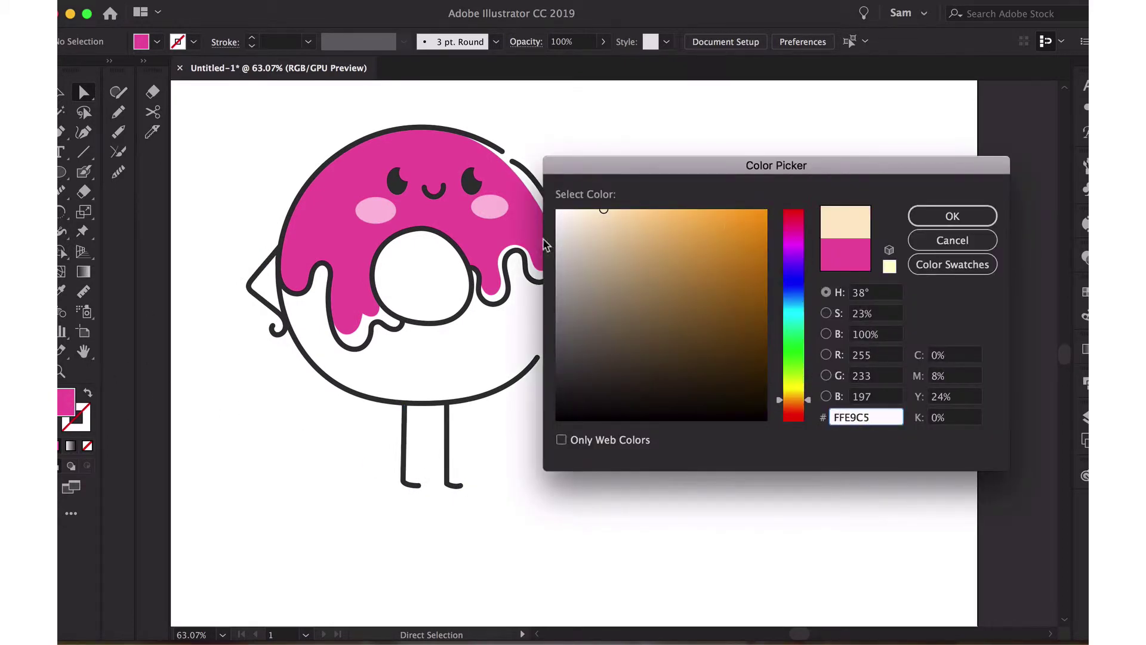
click(953, 216)
Paint the dough outline below the icing with the Blob Brush and fill it solid.
click(83, 173)
scroll(289, 347, up, 5)
mouse_move(317, 230)
mouse_down()
mouse_move(348, 198)
mouse_move(373, 340)
mouse_up()
mouse_move(279, 217)
mouse_down()
mouse_move(354, 388)
mouse_move(525, 460)
mouse_move(688, 456)
mouse_move(842, 388)
mouse_move(609, 482)
mouse_up()
mouse_move(652, 440)
mouse_down()
mouse_move(706, 358)
mouse_move(722, 248)
mouse_move(675, 287)
mouse_move(639, 238)
mouse_move(603, 251)
mouse_move(612, 306)
mouse_up()
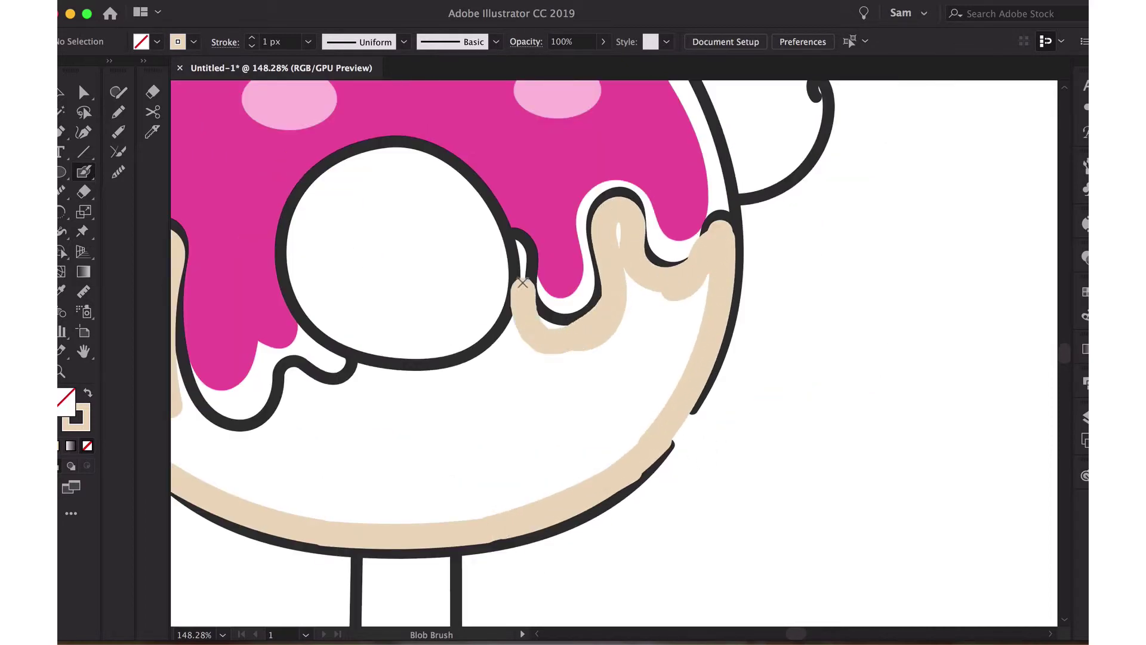
drag(482, 361, 377, 377)
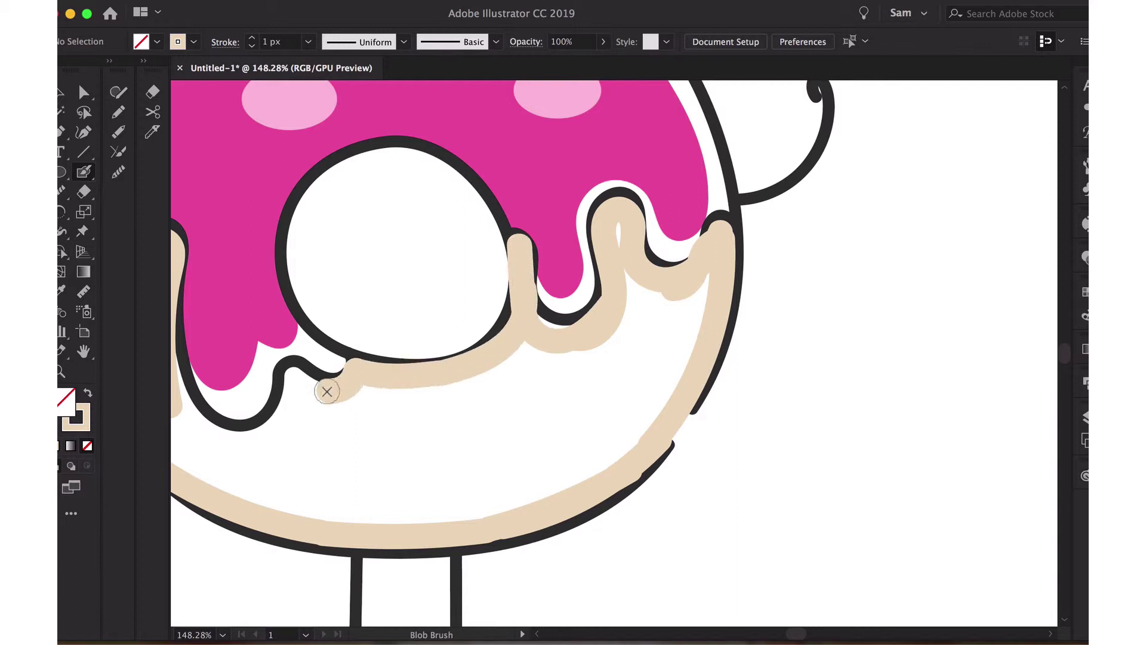
mouse_move(285, 409)
mouse_down()
mouse_move(427, 379)
mouse_move(339, 389)
mouse_up()
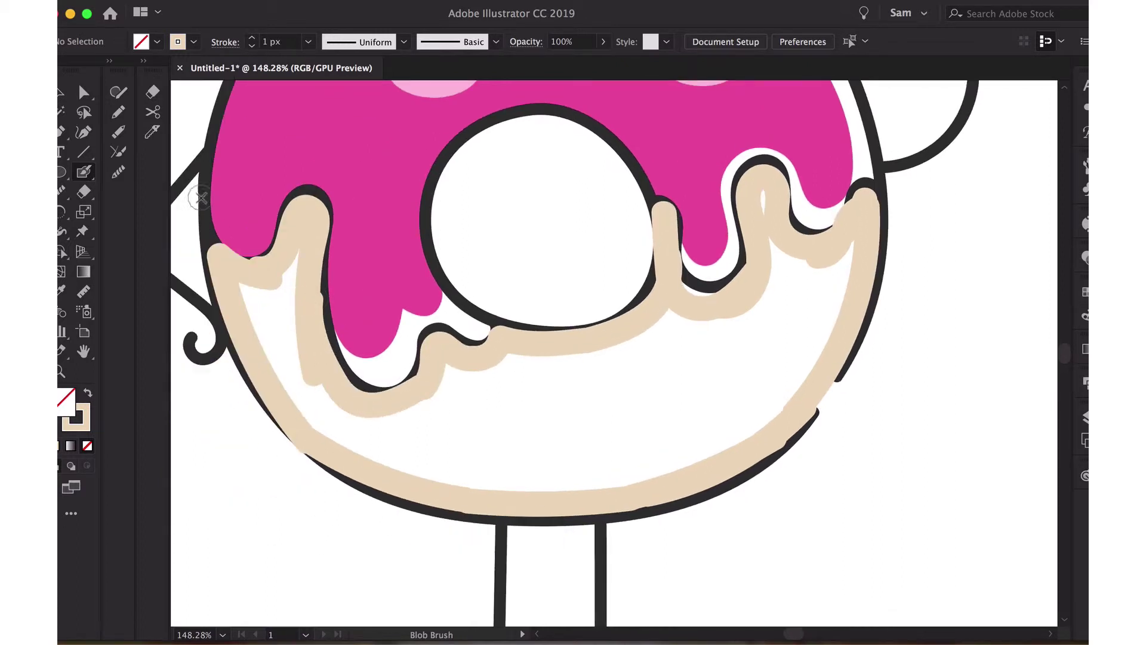
key(a)
key(shift+x)
Pull the dough drip's anchor down so it fits inside the donut outline.
click(949, 212)
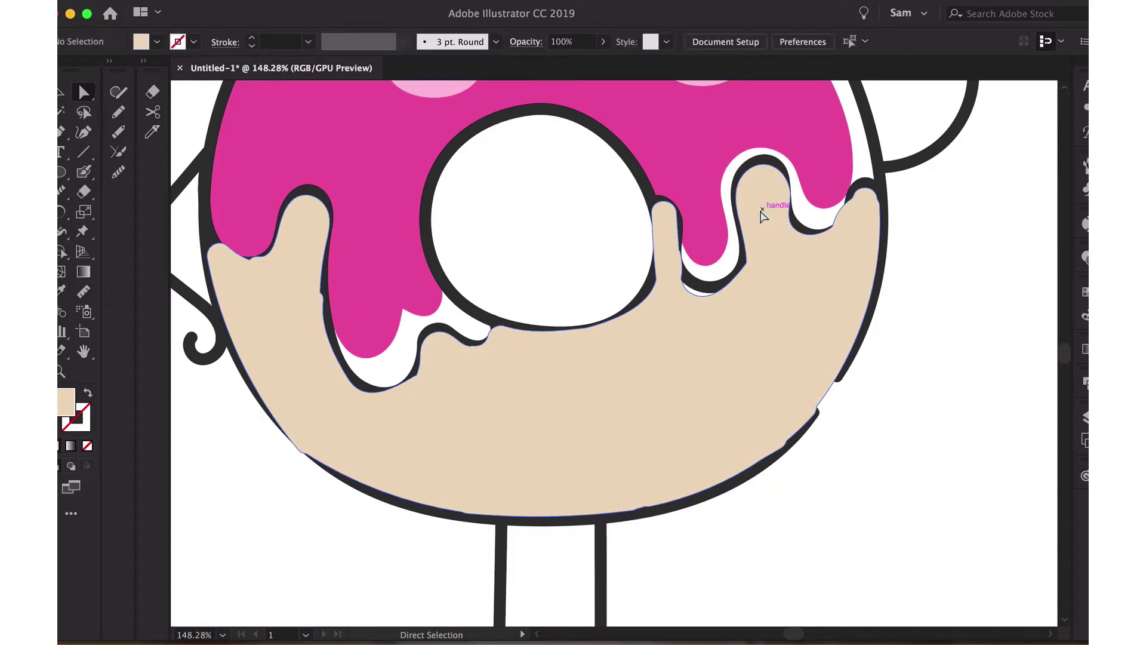
scroll(692, 290, up, 5)
click(660, 248)
scroll(597, 239, up, 3)
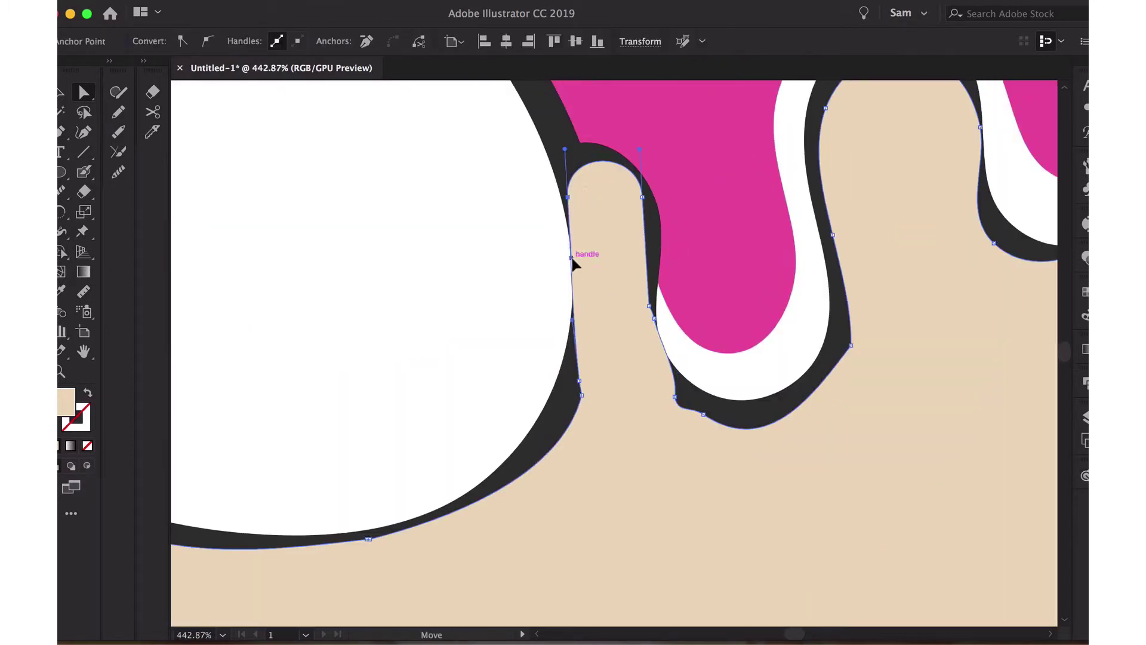
scroll(597, 299, right, 10)
scroll(597, 298, up, 2)
mouse_move(778, 275)
mouse_down()
mouse_move(791, 278)
mouse_move(767, 302)
mouse_up()
Erase the dough poking past the right edge and left drip, trimming its left edge.
key(ctrl+0)
key(ctrl+z)
key(ctrl+shift+z)
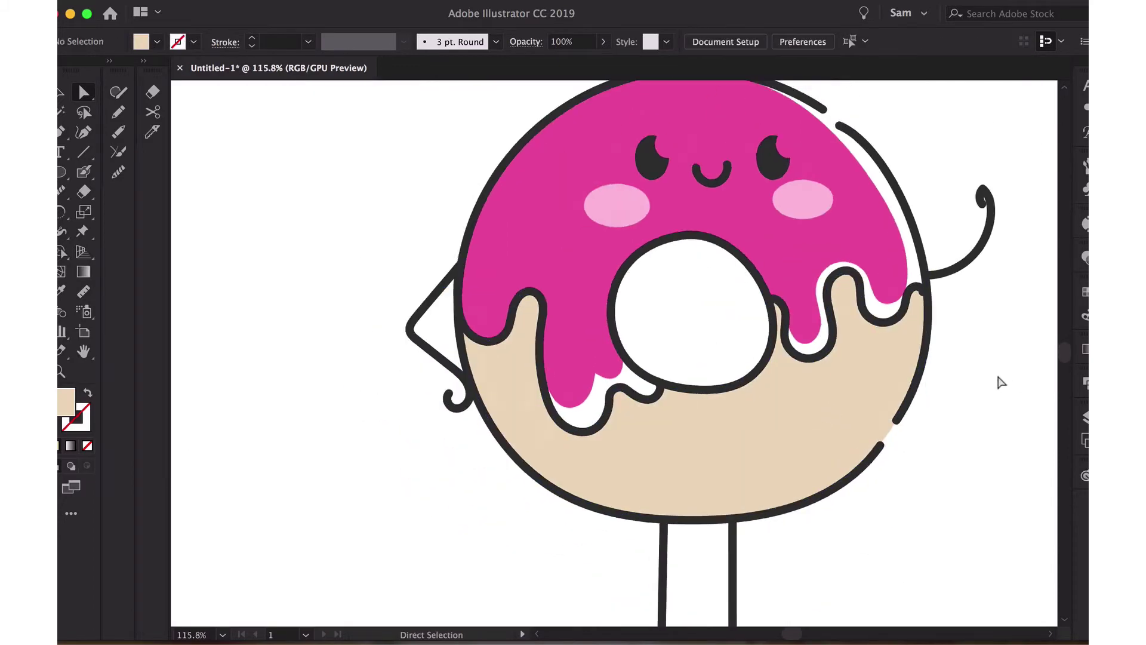
key(ctrl+0)
click(746, 388)
key(shift+e)
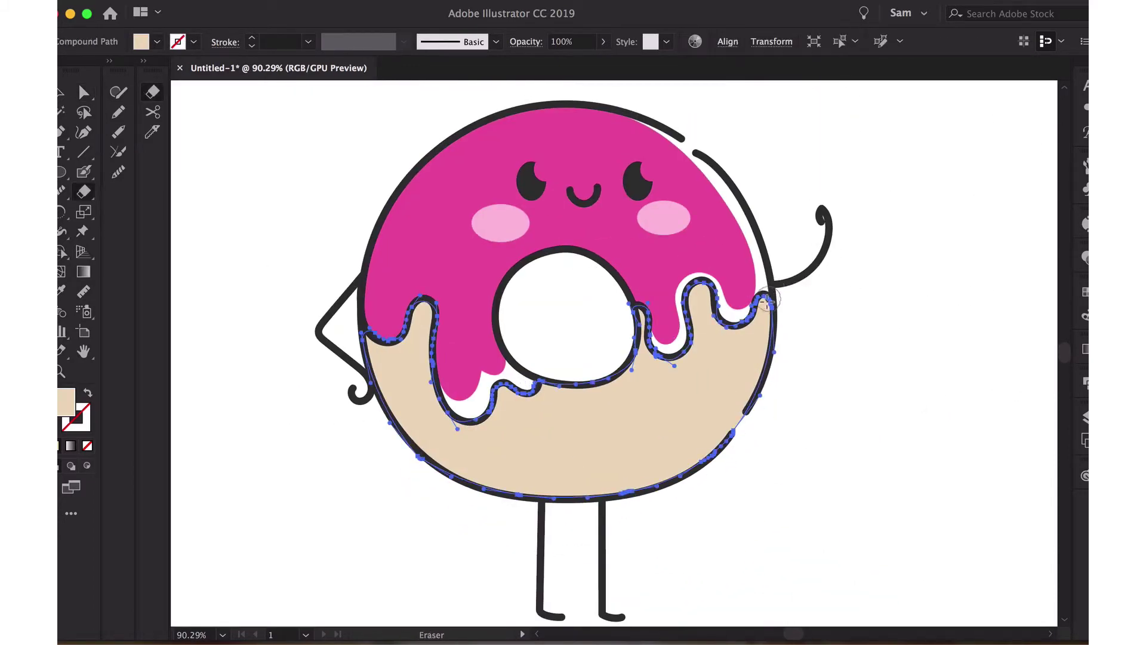
mouse_move(767, 302)
mouse_down()
mouse_move(750, 402)
mouse_move(633, 504)
mouse_up()
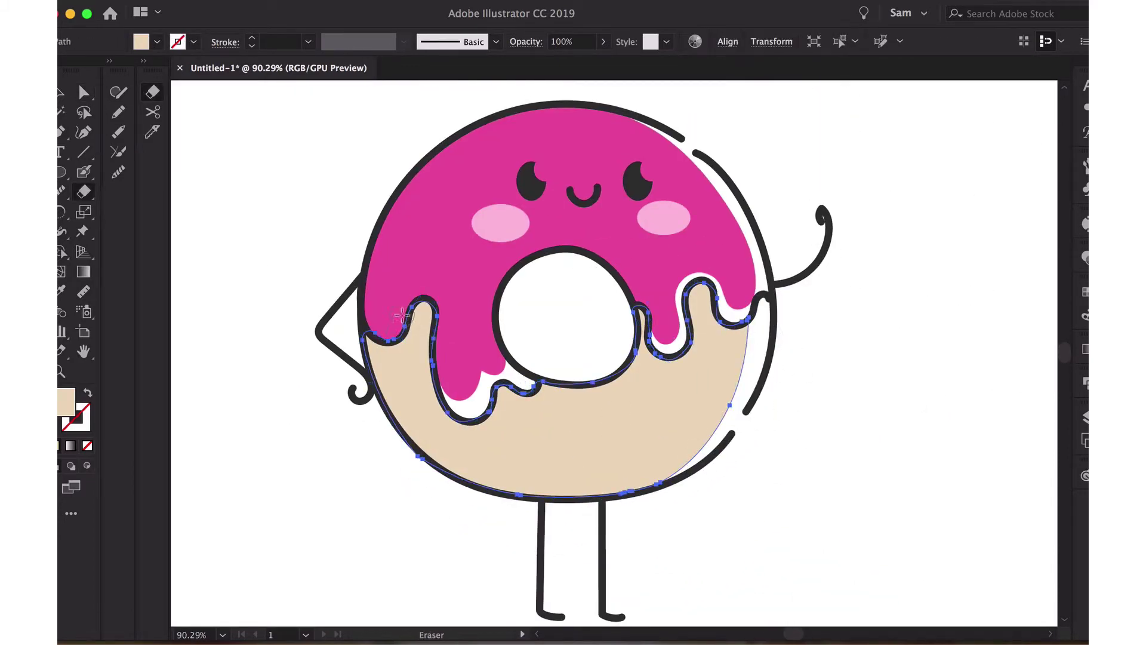
mouse_move(401, 316)
mouse_down()
mouse_move(426, 376)
mouse_move(477, 364)
mouse_up()
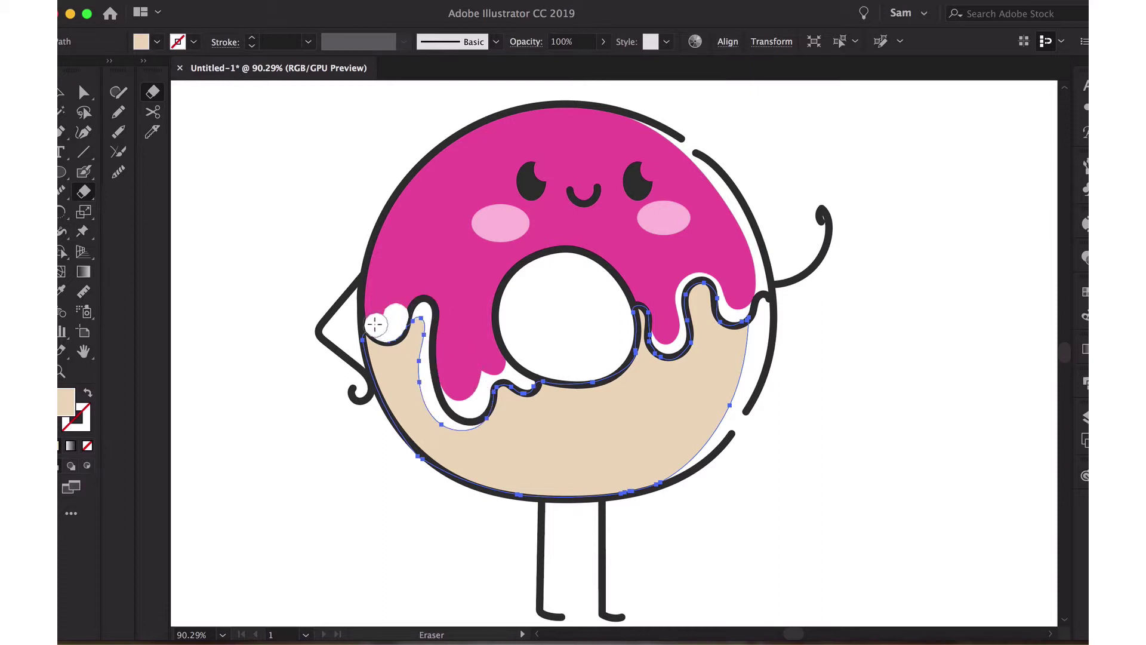
drag(375, 324, 414, 480)
key(a)
click(258, 249)
scroll(263, 251, down, 2)
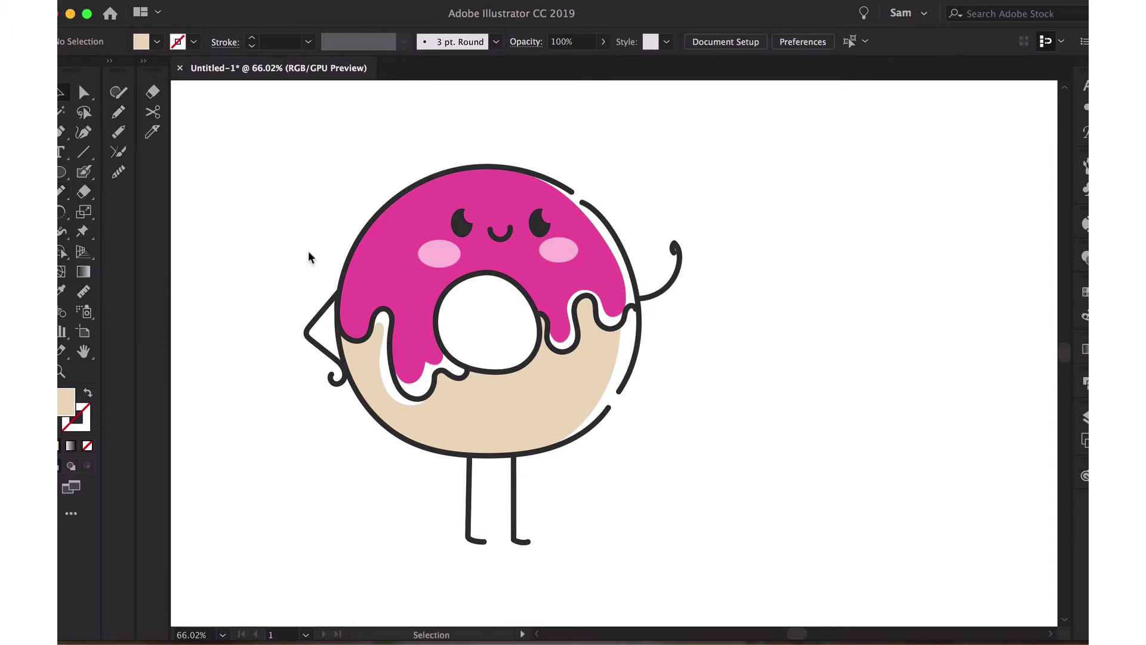
key(shift+x)
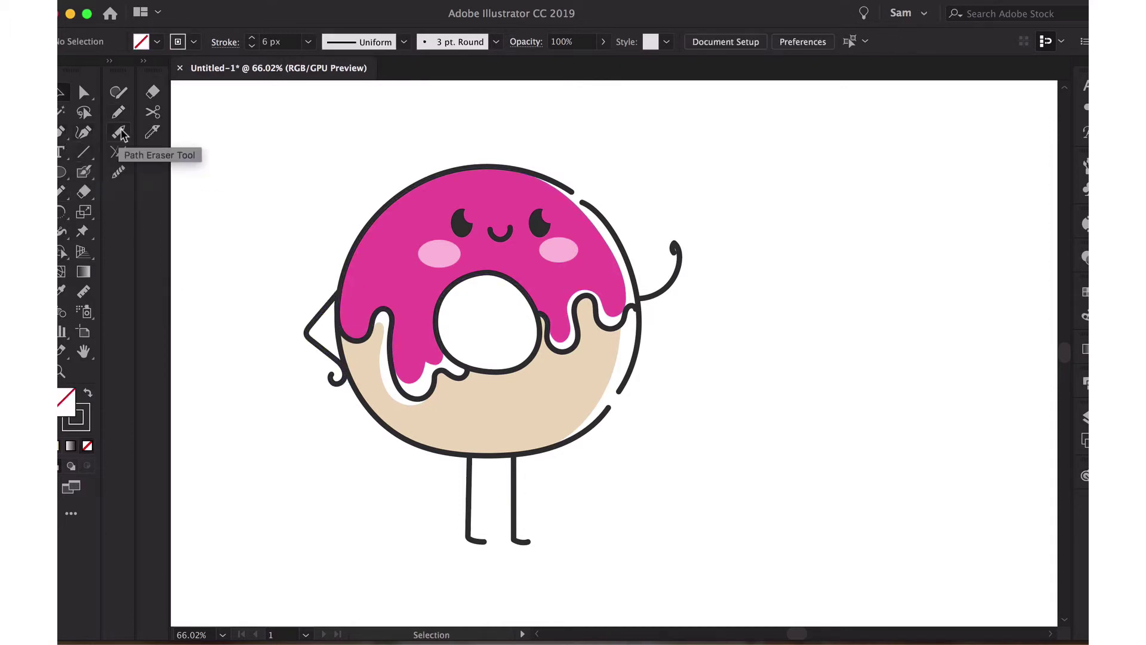
Draw a curved highlight stroke on the upper-left icing and cut out a small gap.
click(118, 111)
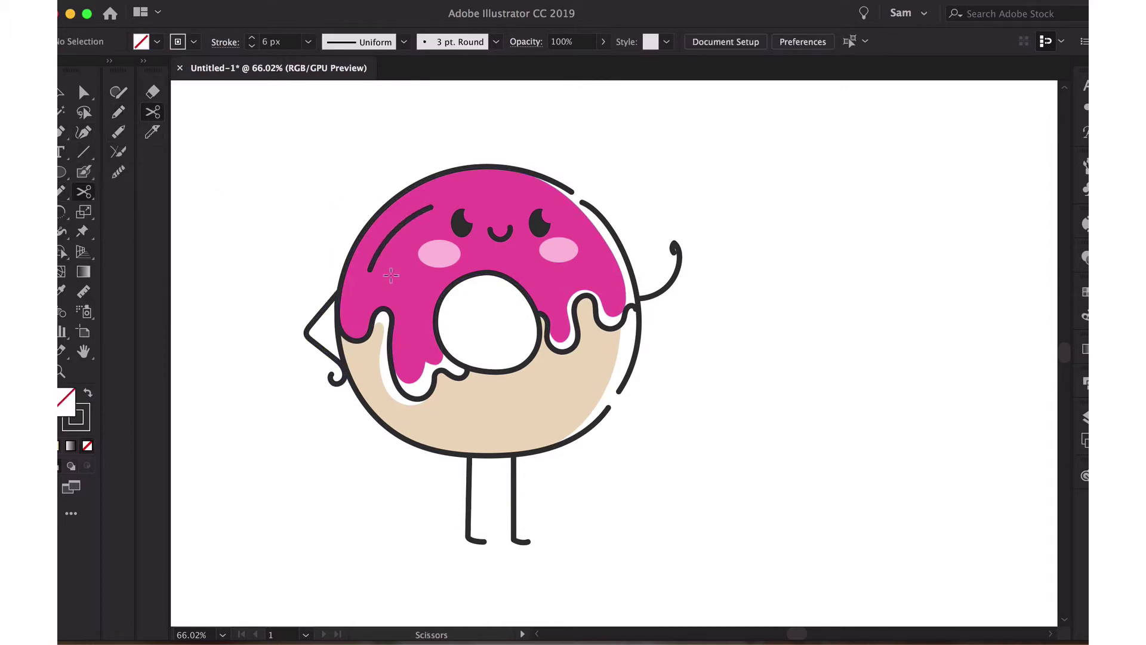
click(380, 249)
key(a)
click(380, 250)
key(Delete)
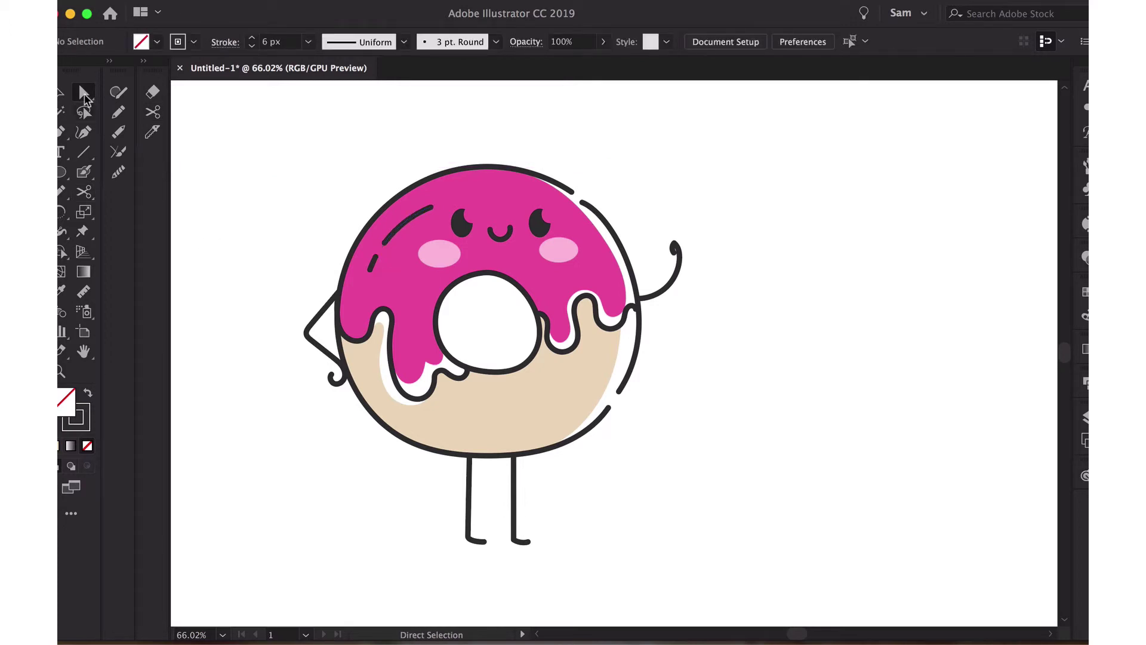
Make both highlight strokes white at 8 px.
click(418, 222)
shift+click(372, 262)
click(193, 41)
click(75, 67)
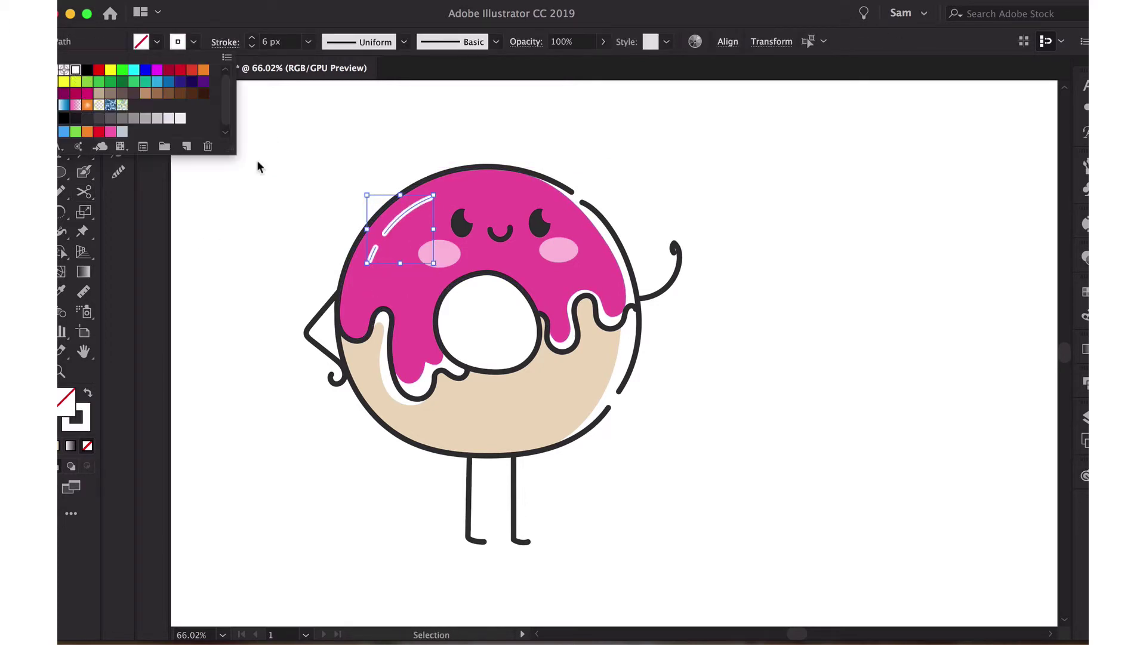
click(252, 37)
click(252, 37)
click(285, 225)
scroll(348, 289, down, 2)
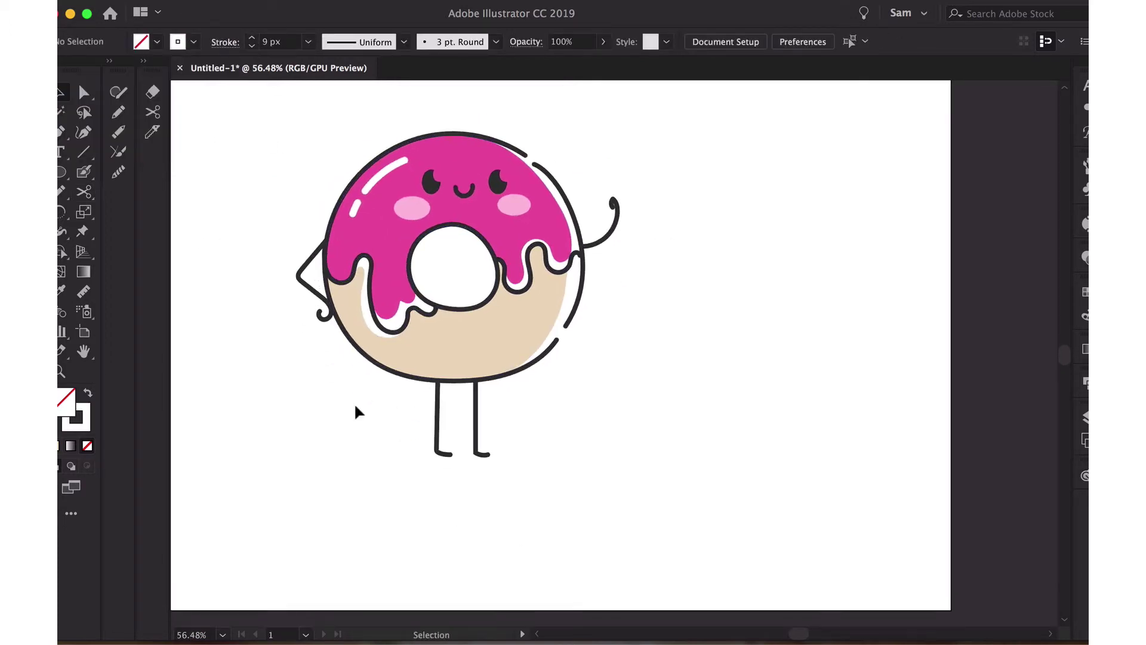
Slice off the lower-left of the dough and fill it darker beige, CCB99E.
drag(354, 402, 277, 256)
key(k)
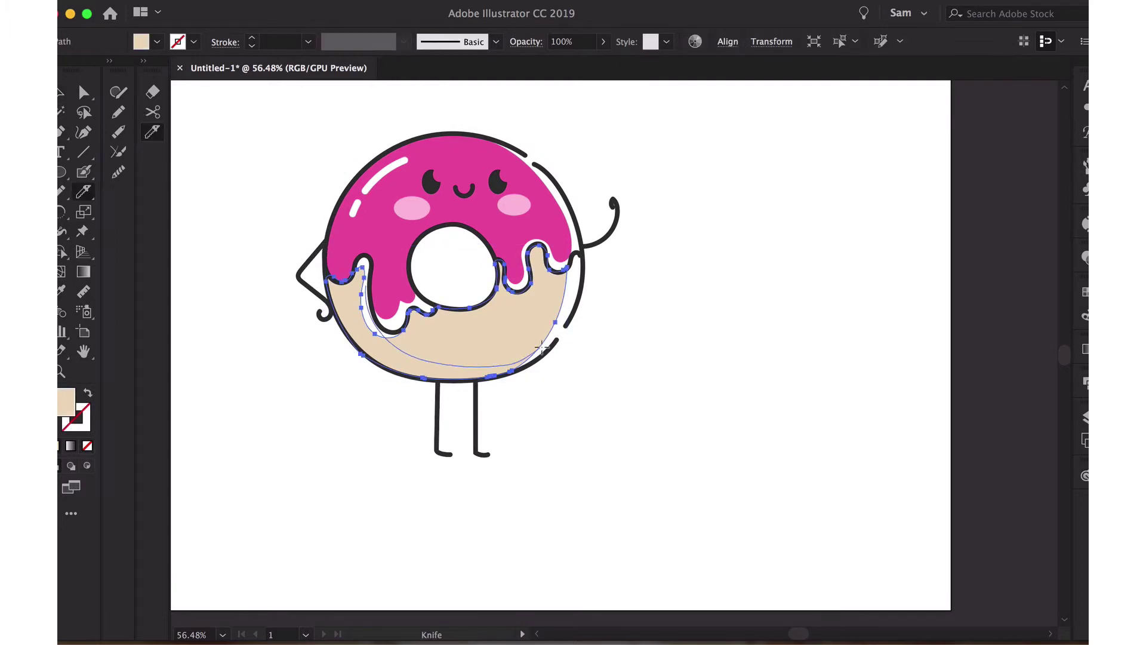
click(83, 91)
click(454, 361)
double_click(65, 401)
click(605, 248)
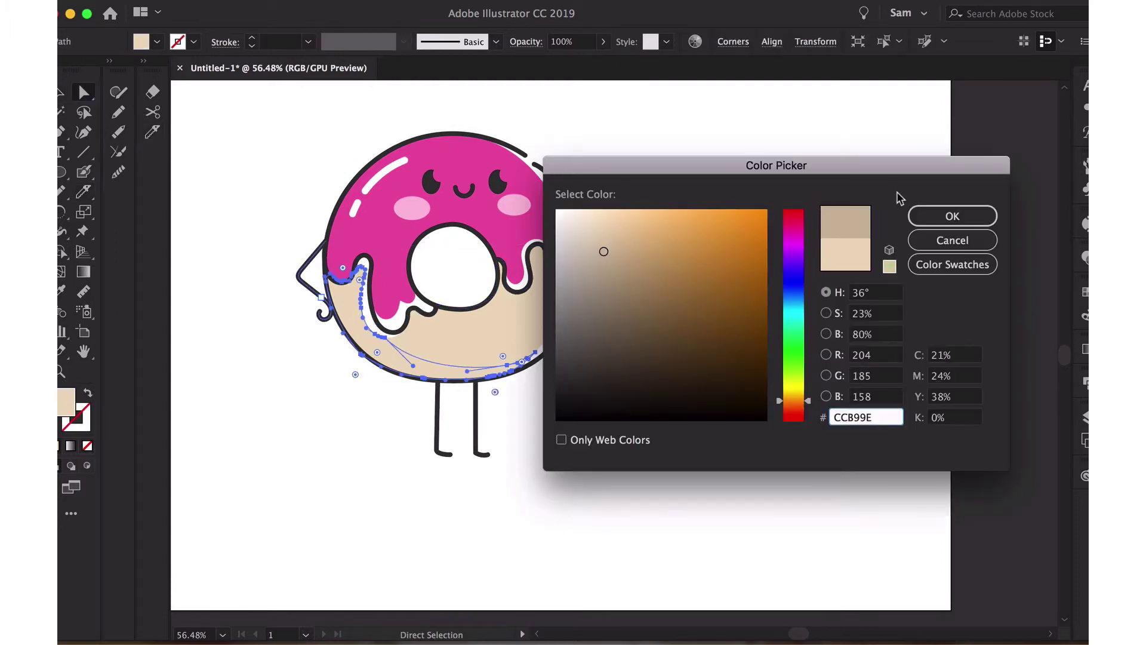
click(950, 215)
click(770, 216)
Slice off the icing's left side and fill it lighter pink, F987BB.
click(412, 156)
key(k)
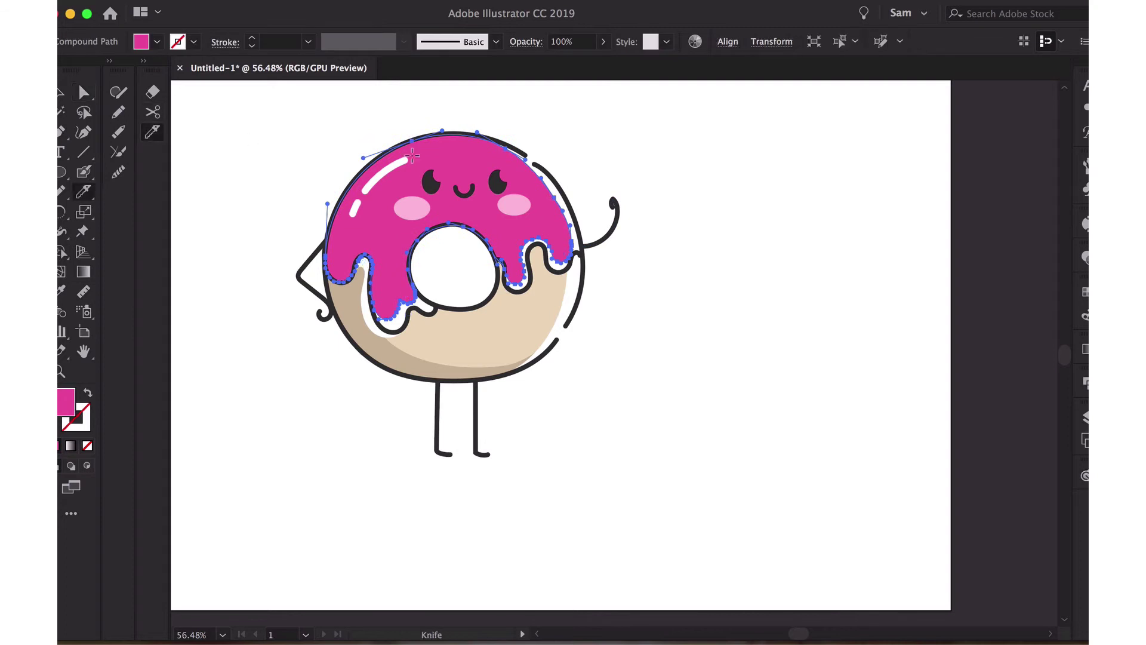
key(a)
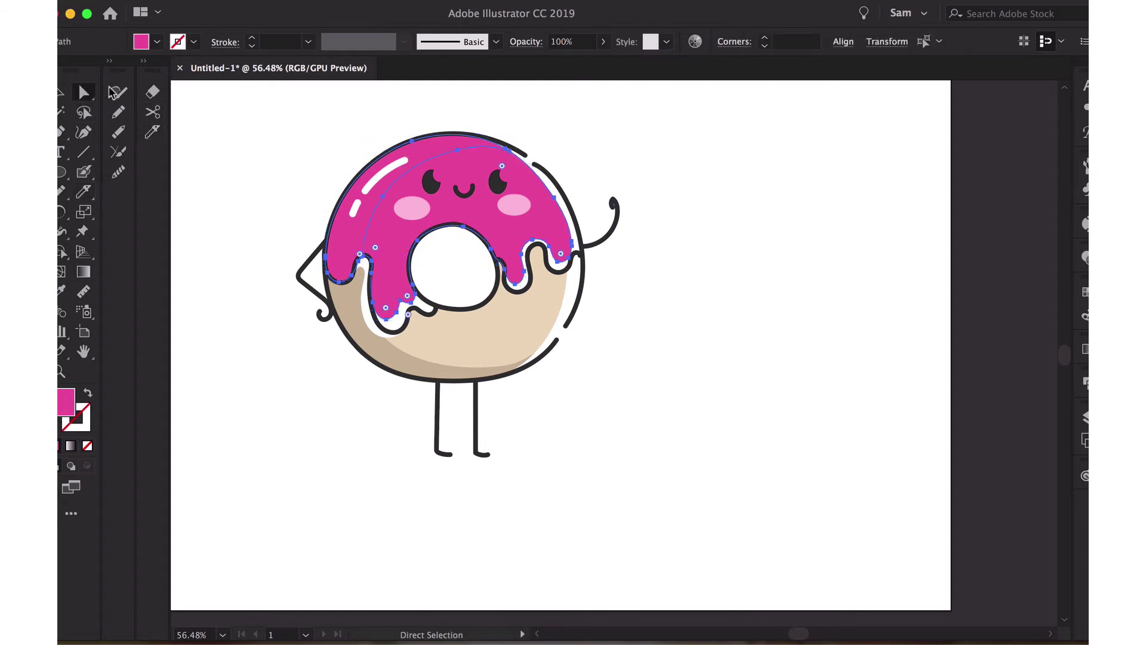
click(343, 233)
double_click(65, 401)
click(653, 213)
click(952, 216)
click(814, 209)
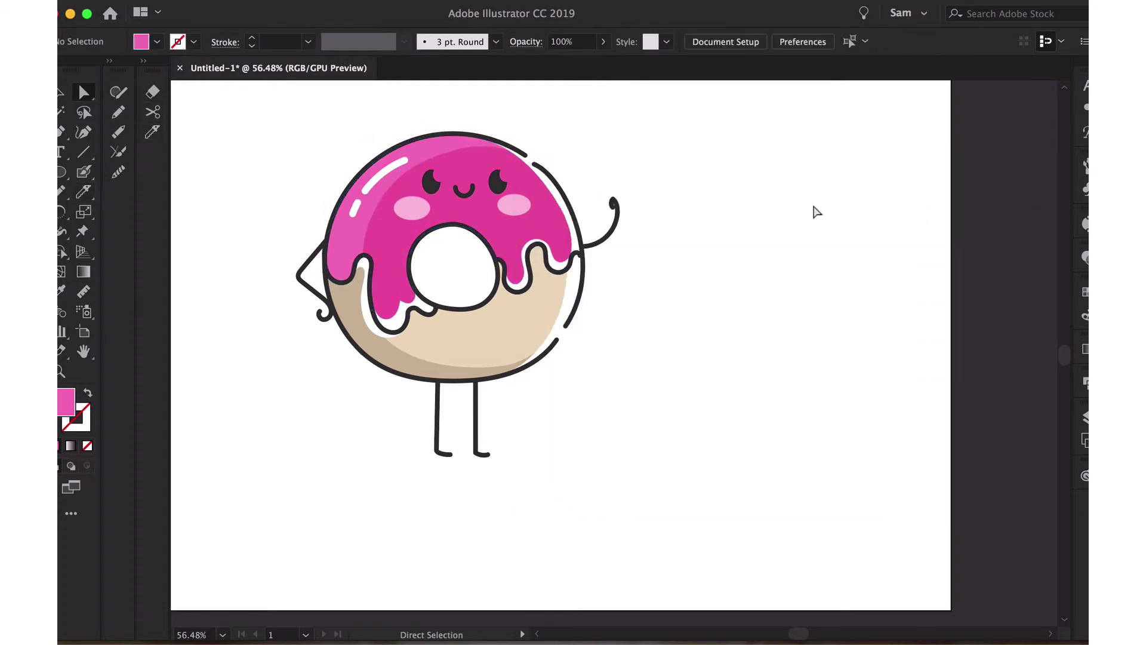
scroll(814, 209, down, 2)
Draw an oval beneath the donut's feet and fill it with the dark outline colour.
scroll(716, 214, down, 1)
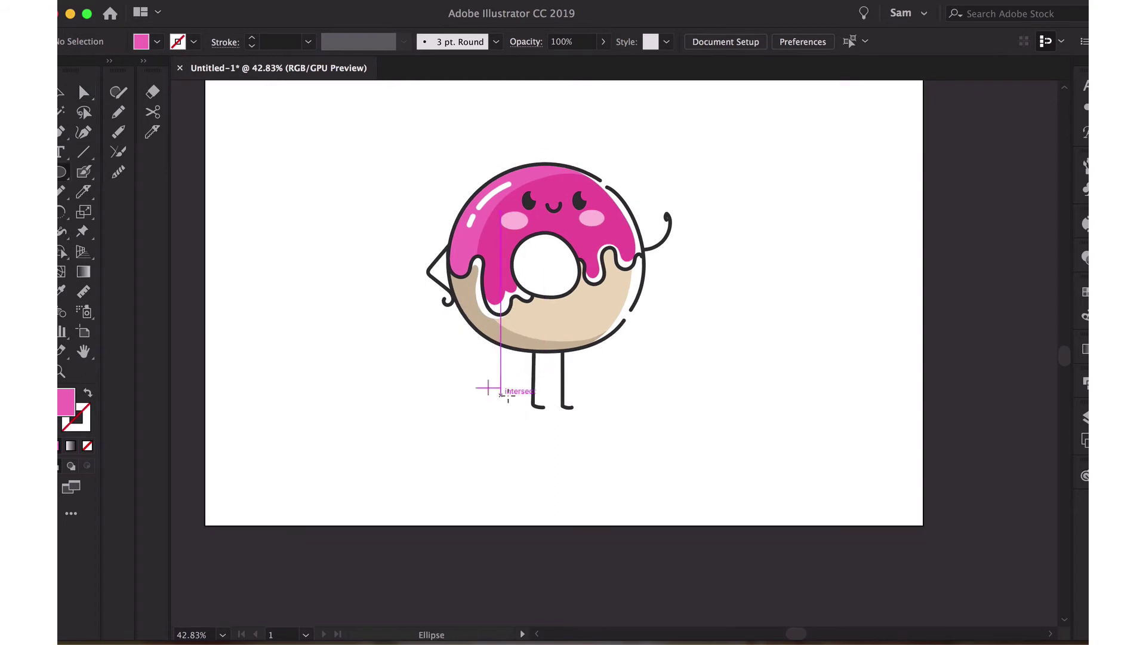
mouse_move(500, 394)
mouse_down()
mouse_move(632, 417)
mouse_move(552, 411)
mouse_up()
key(v)
key(i)
click(561, 395)
click(603, 41)
Lower the shadow oval's opacity to 20% and check the result.
drag(599, 62, 551, 62)
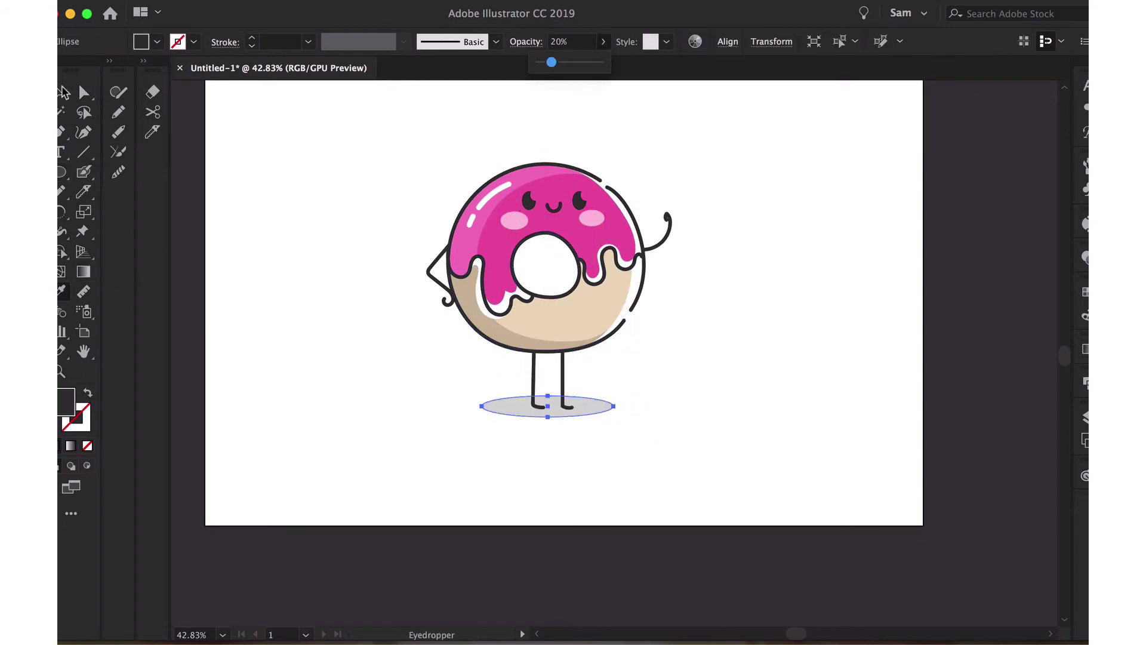
key(v)
click(370, 454)
click(468, 401)
click(442, 436)
scroll(481, 284, up, 3)
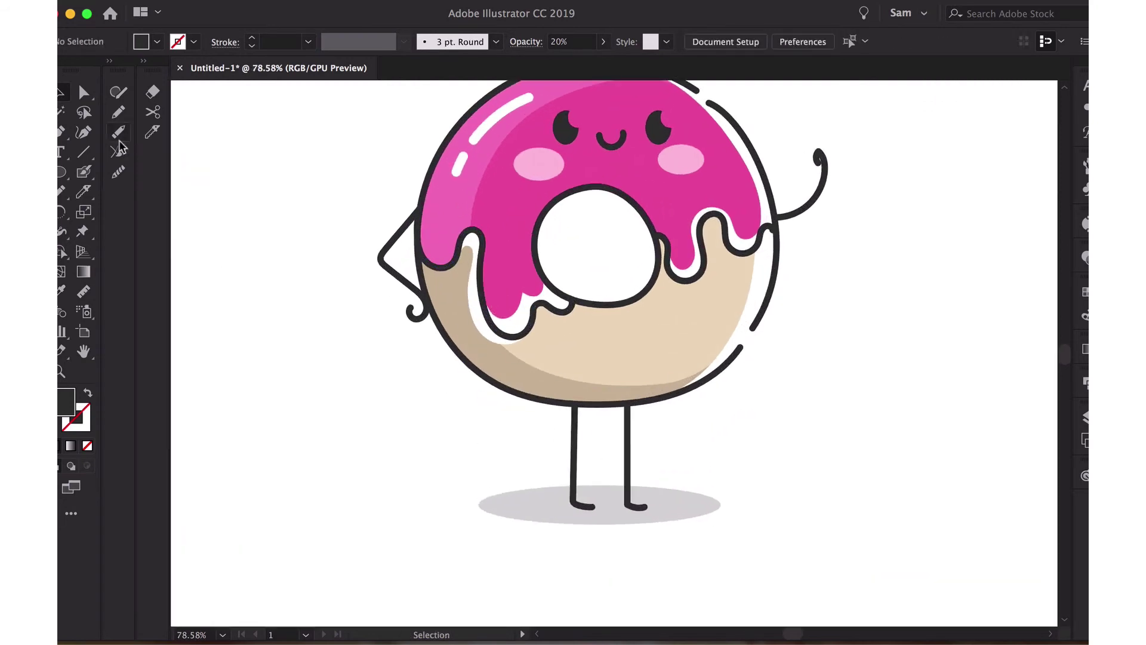
key(a)
scroll(581, 429, up, 2)
Move the light dough shape's bottom anchor along the outline toward the lower right.
click(502, 343)
click(684, 384)
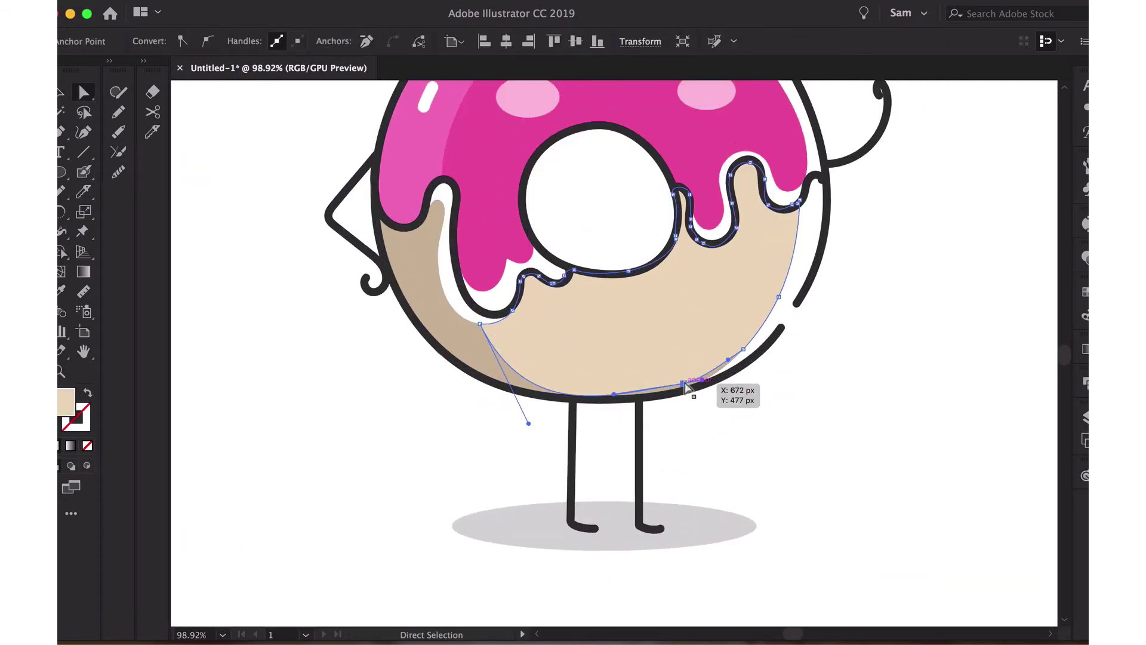
drag(684, 389, 738, 381)
click(743, 349)
click(672, 392)
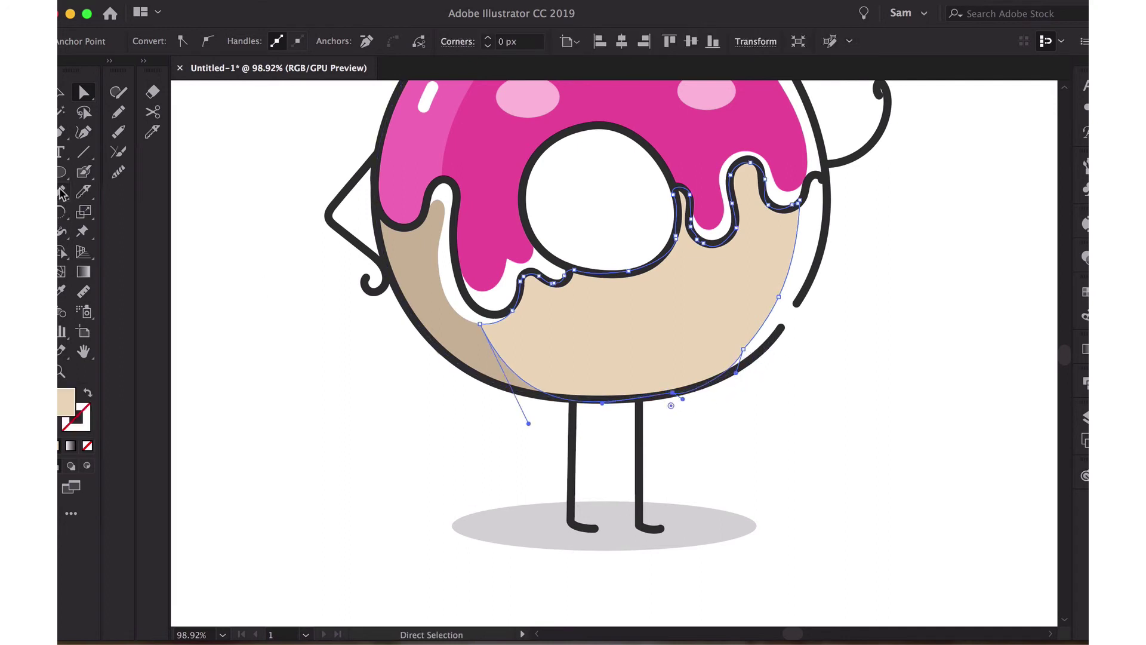
click(118, 172)
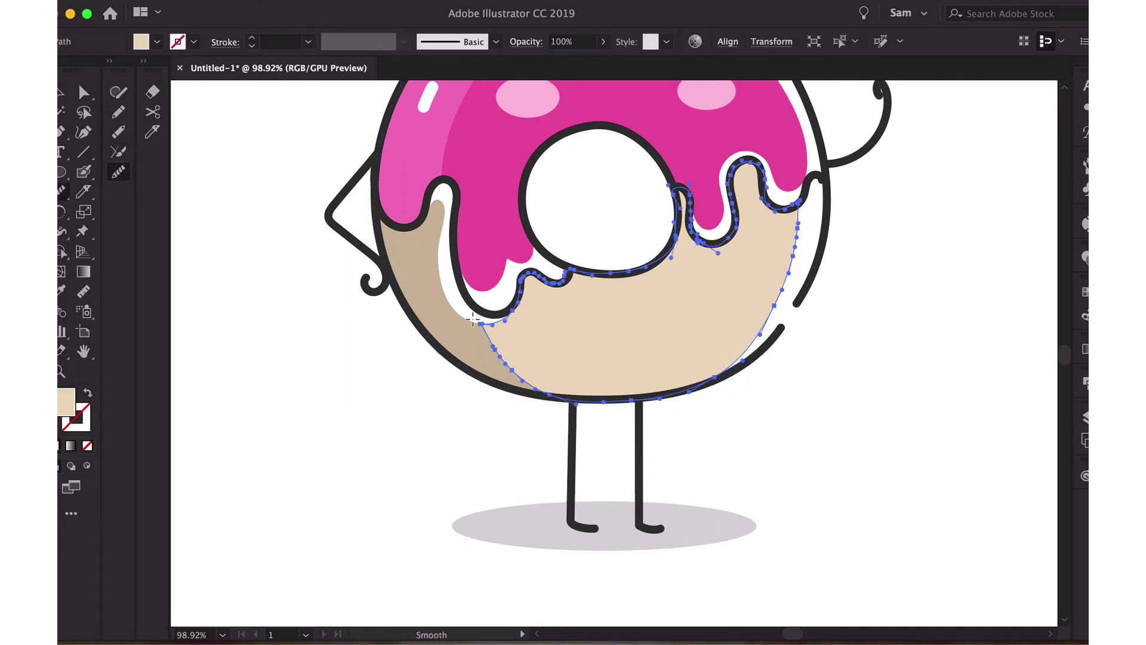
Adjust anchors and handles on the shading boundary so it curves into the dough.
key(a)
scroll(389, 417, up, 3)
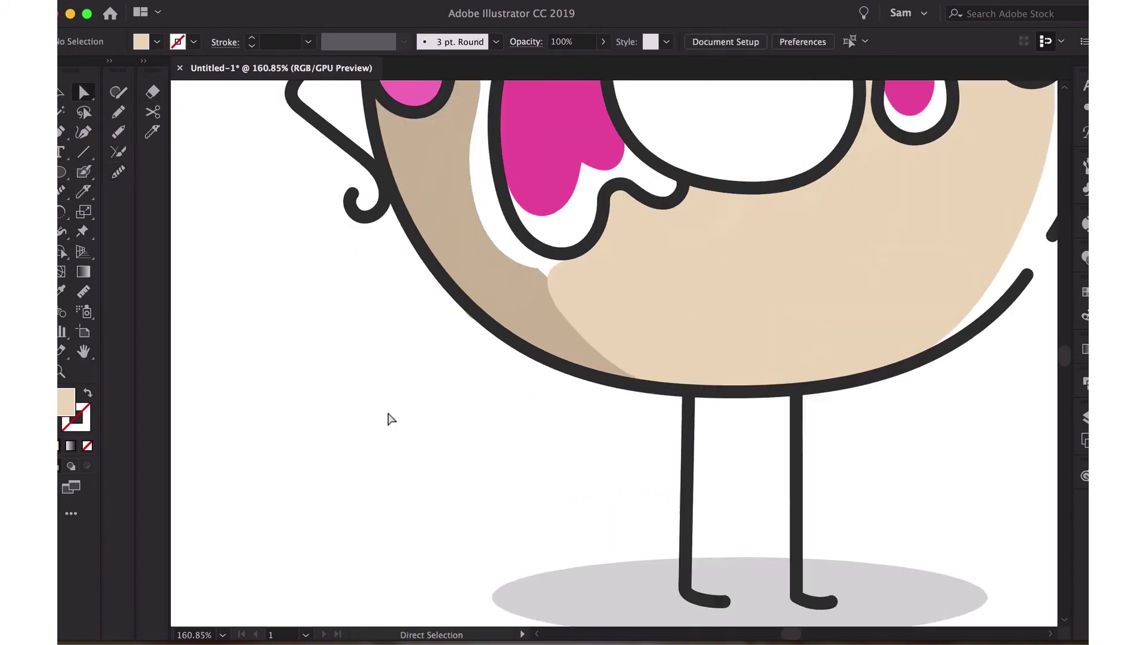
scroll(670, 328, up, 5)
drag(670, 328, 698, 330)
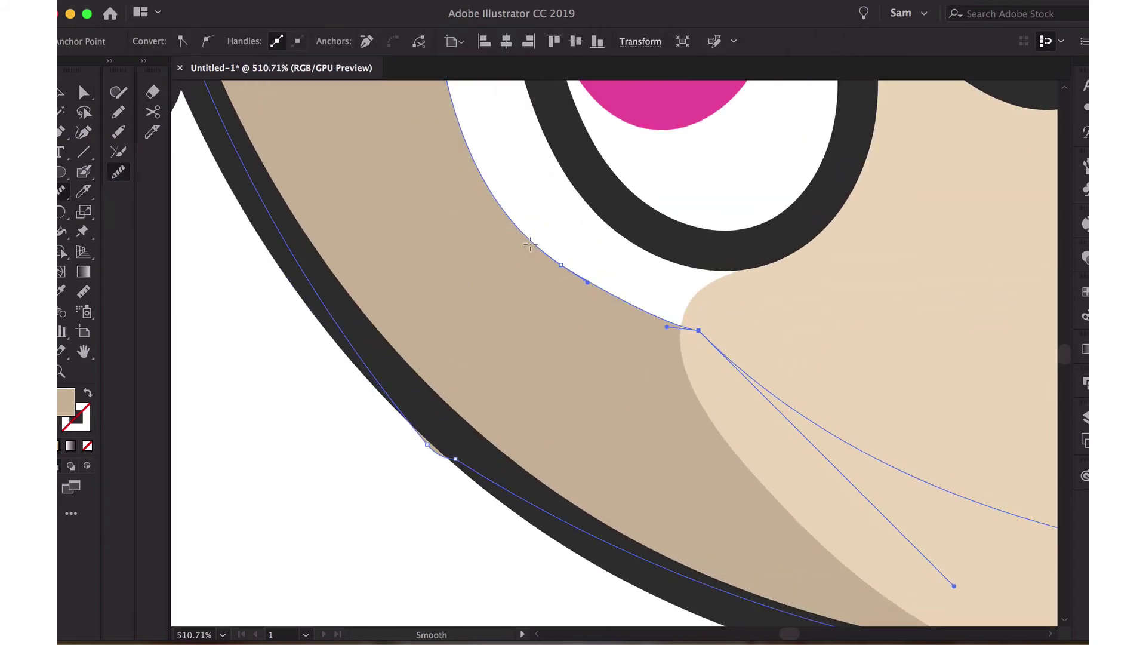
click(118, 171)
key(a)
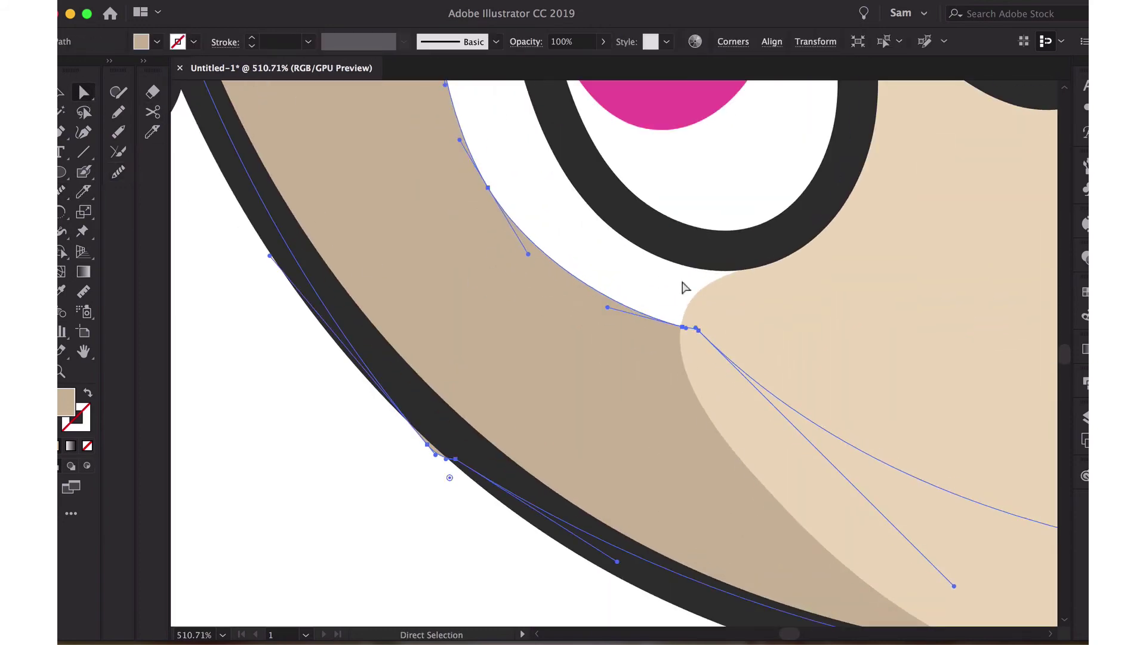
drag(686, 286, 702, 289)
drag(766, 337, 713, 301)
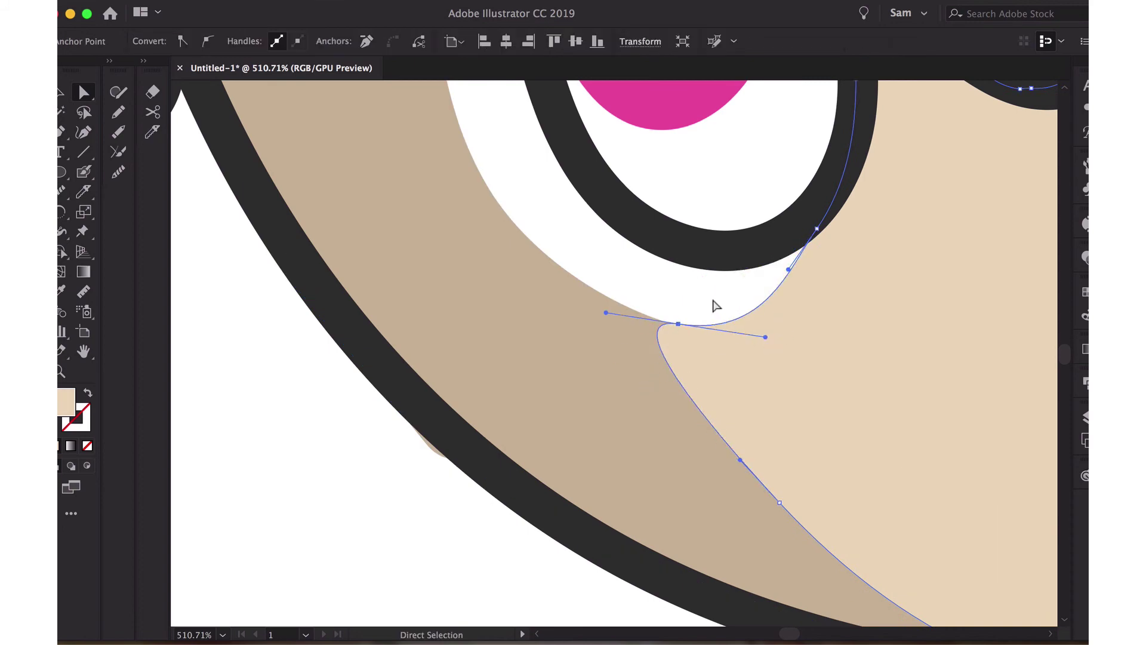
Smooth the shading edge and clear the selection to view the finished donut.
scroll(713, 301, down, 5)
scroll(711, 299, down, 2)
scroll(429, 366, up, 3)
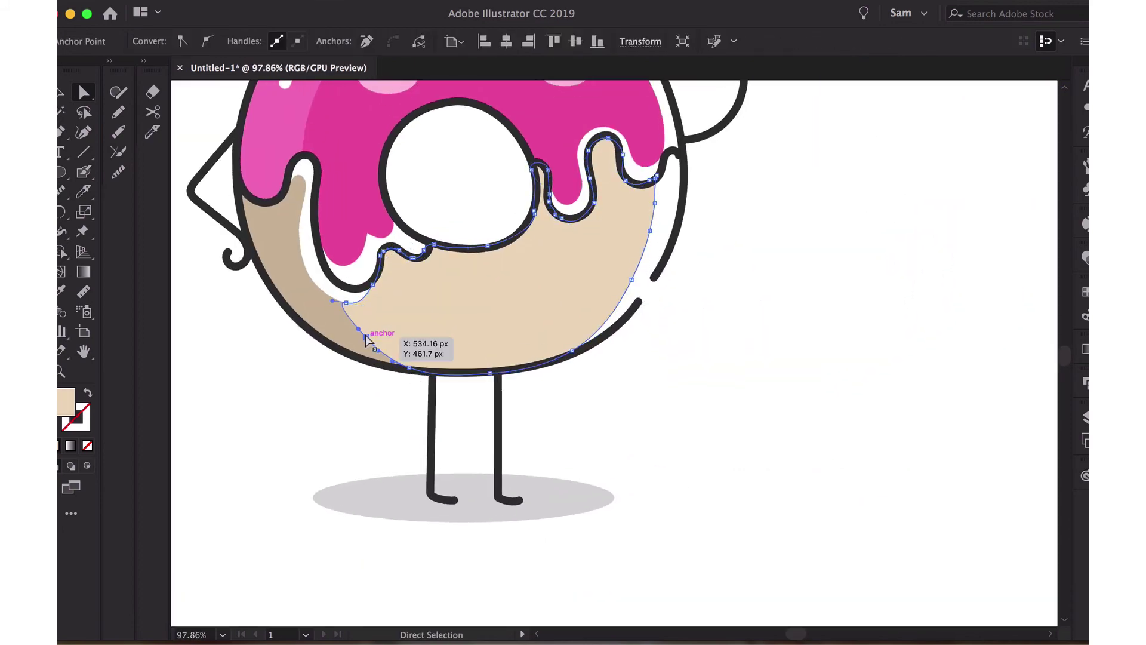
scroll(299, 425, down, 2)
click(118, 172)
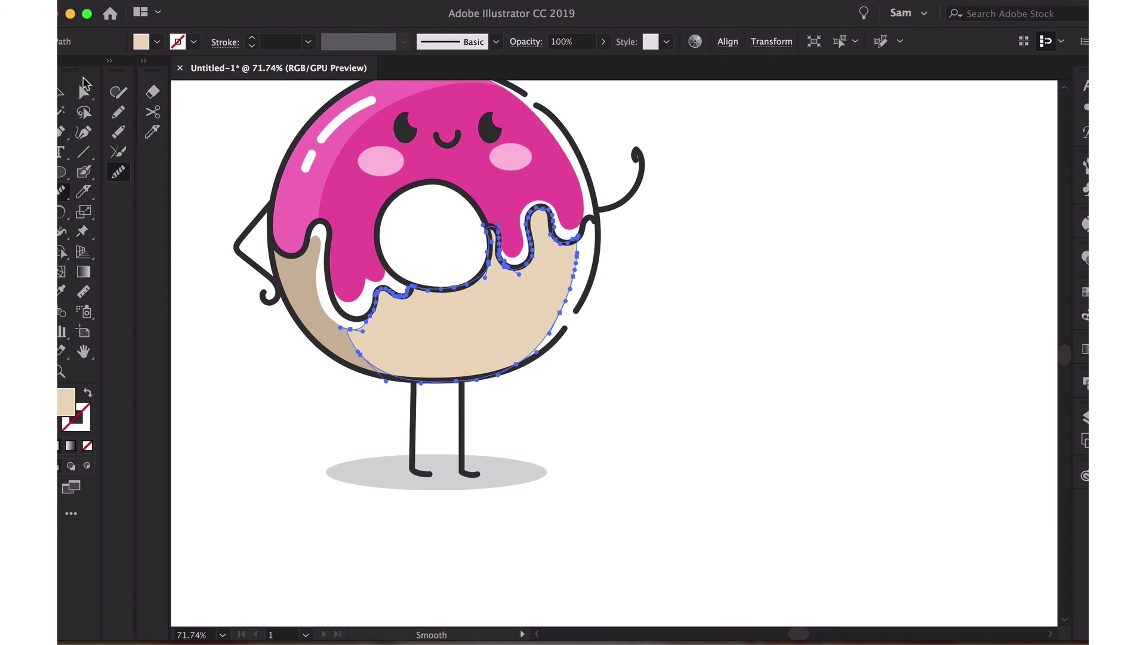
click(83, 86)
key(ctrl+shift+a)
scroll(225, 261, down, 3)
scroll(785, 413, up, 1)
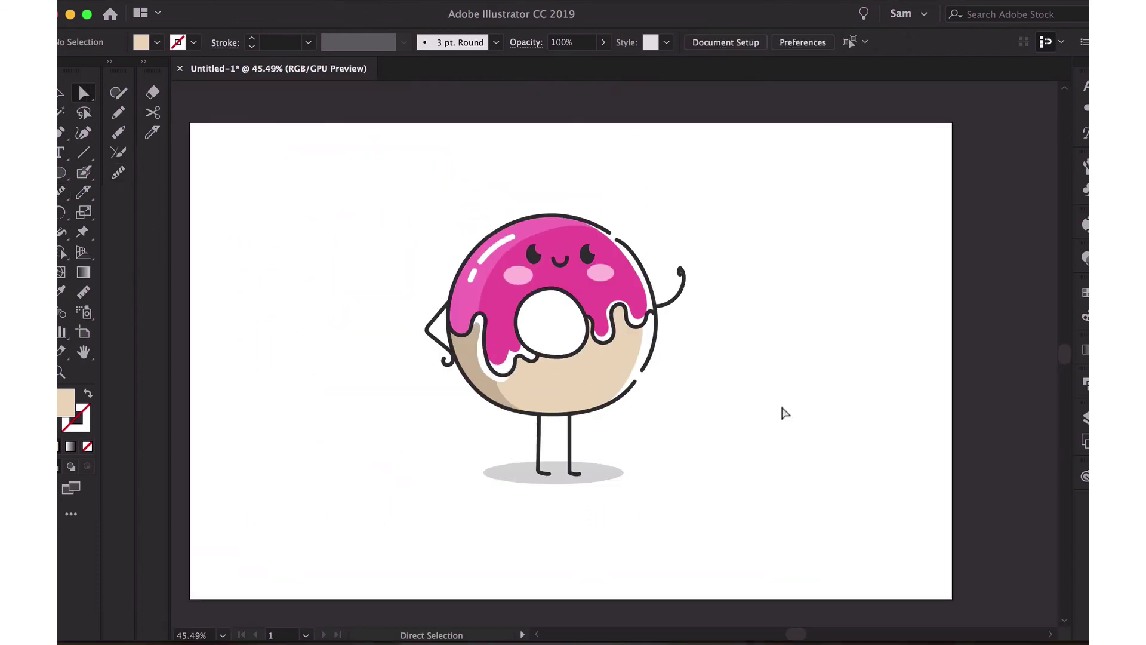